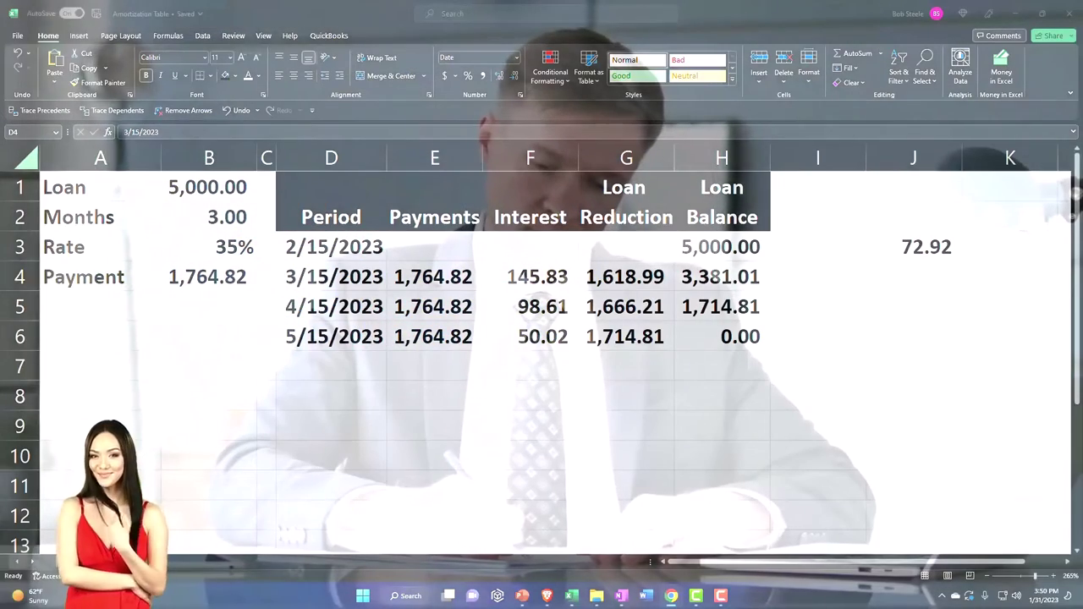
Switch from Excel to the Balance Sheet and review Jan–Feb 2023 liabilities ($77,372.31 and $82,516.26)
{"action": "left_click", "coordinate": [719, 599]}
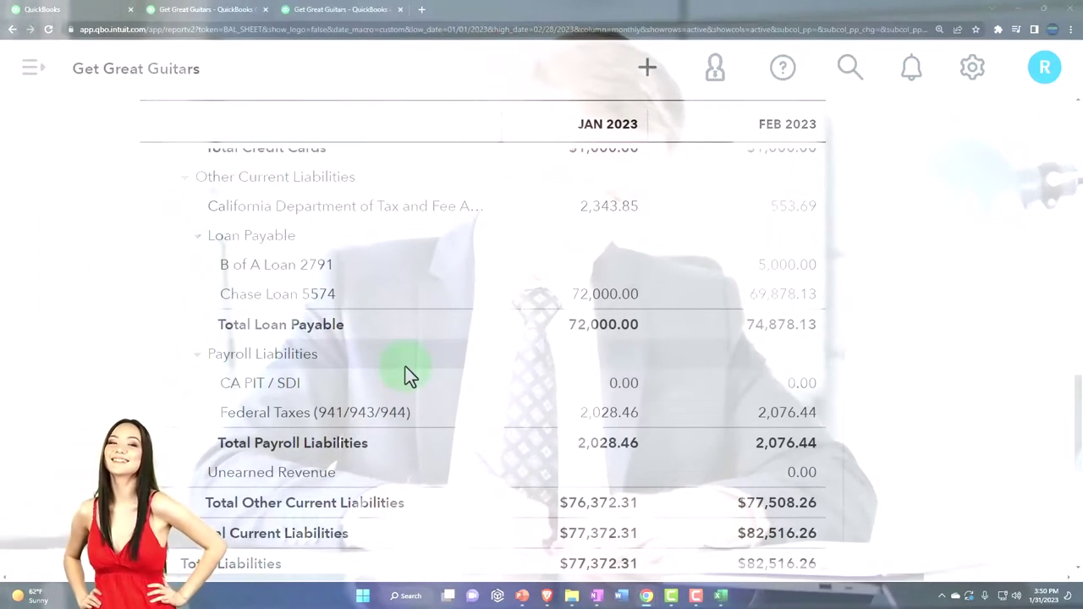
{"action": "scroll", "coordinate": [405, 366], "scroll_direction": "down", "scroll_amount": 1}
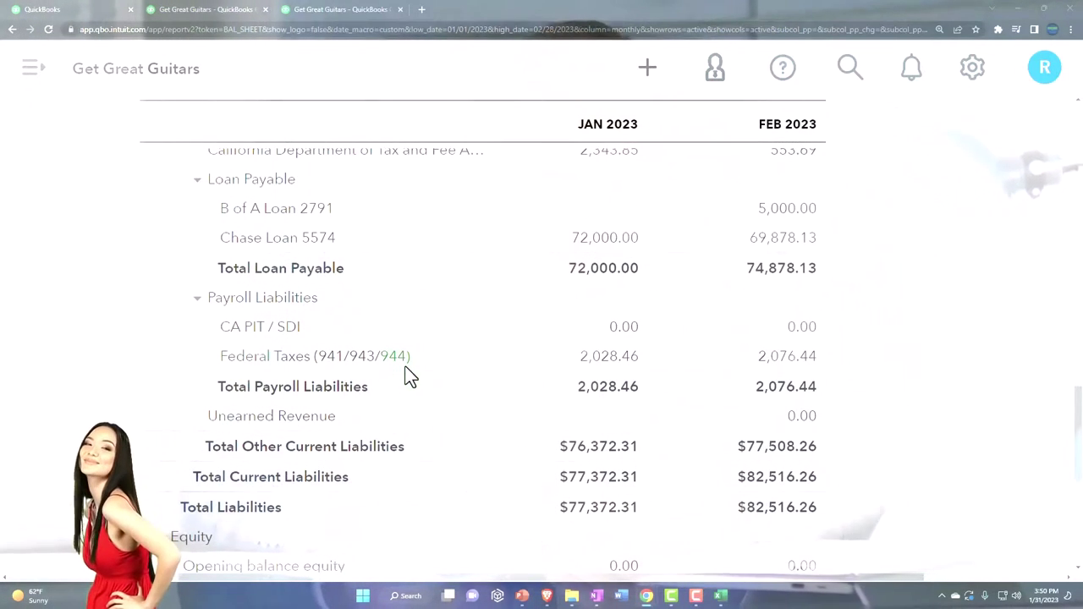
{"action": "scroll", "coordinate": [405, 375], "scroll_direction": "down", "scroll_amount": 1}
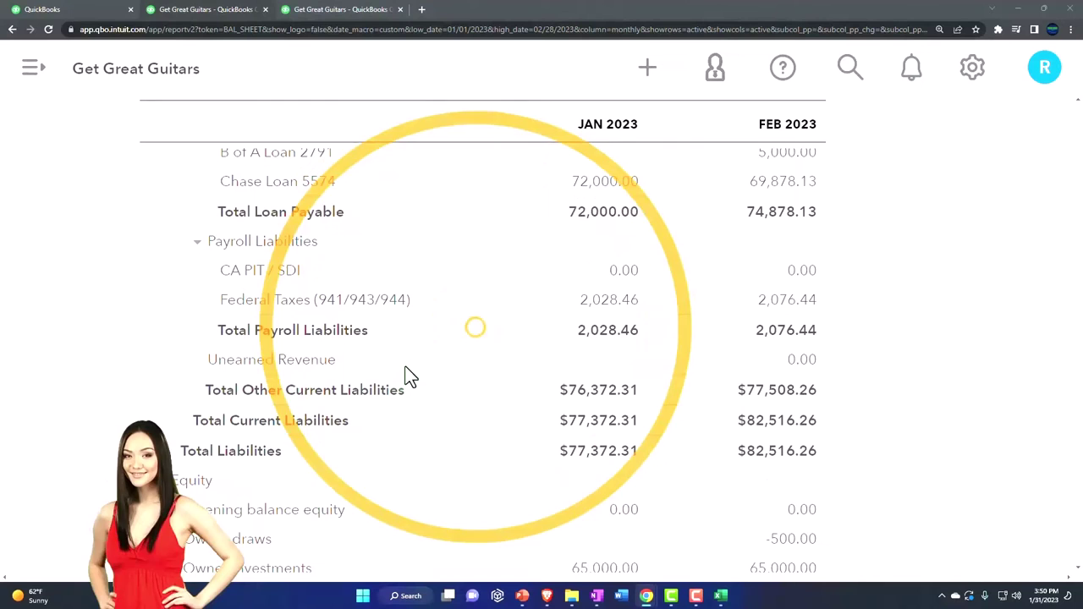
{"action": "scroll", "coordinate": [409, 375], "scroll_direction": "up", "scroll_amount": 2}
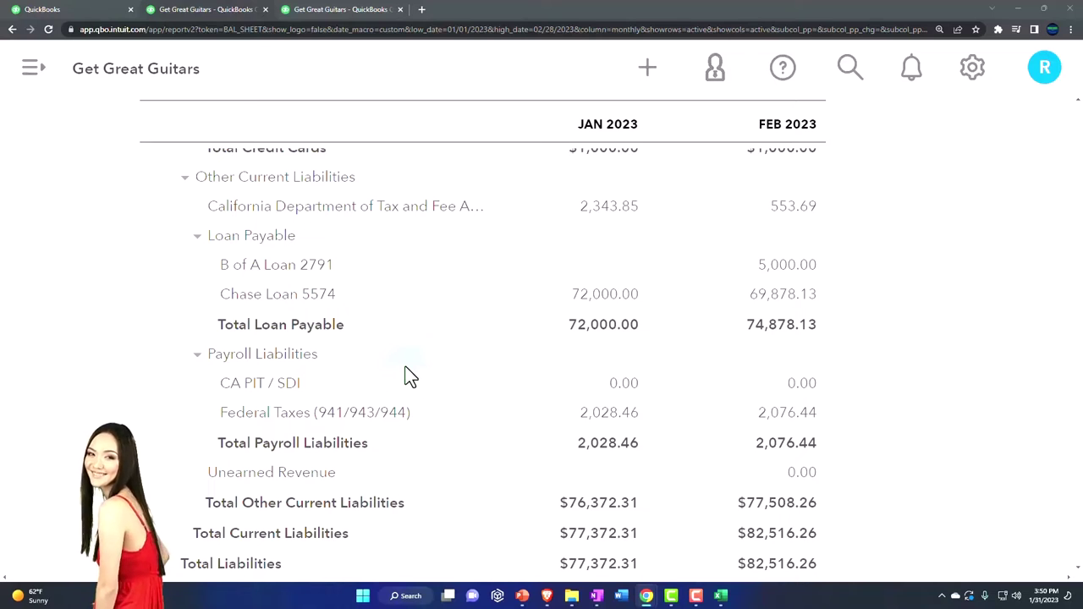
Switch to the January 2023 Profit and Loss report, then open and close a new journal entry
{"action": "left_click", "coordinate": [332, 17]}
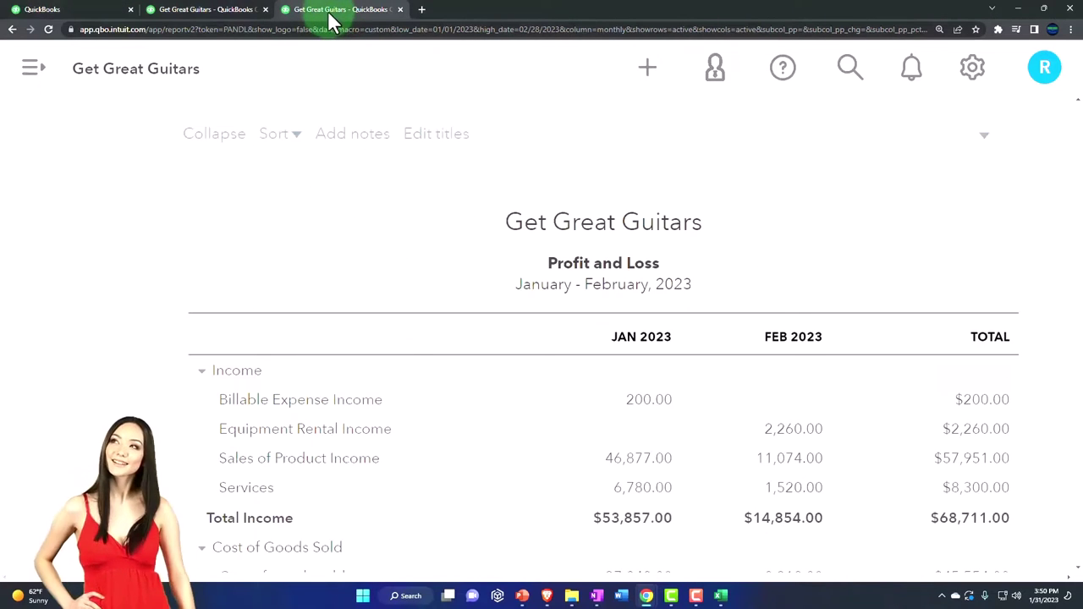
{"action": "scroll", "coordinate": [305, 258], "scroll_direction": "down", "scroll_amount": 2}
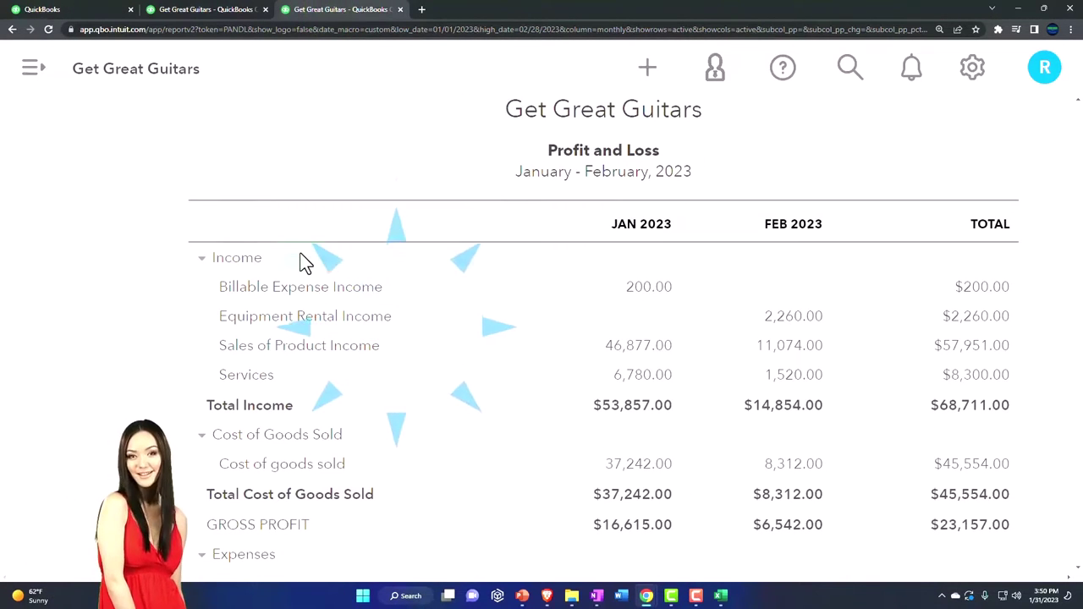
{"action": "left_click", "coordinate": [643, 71]}
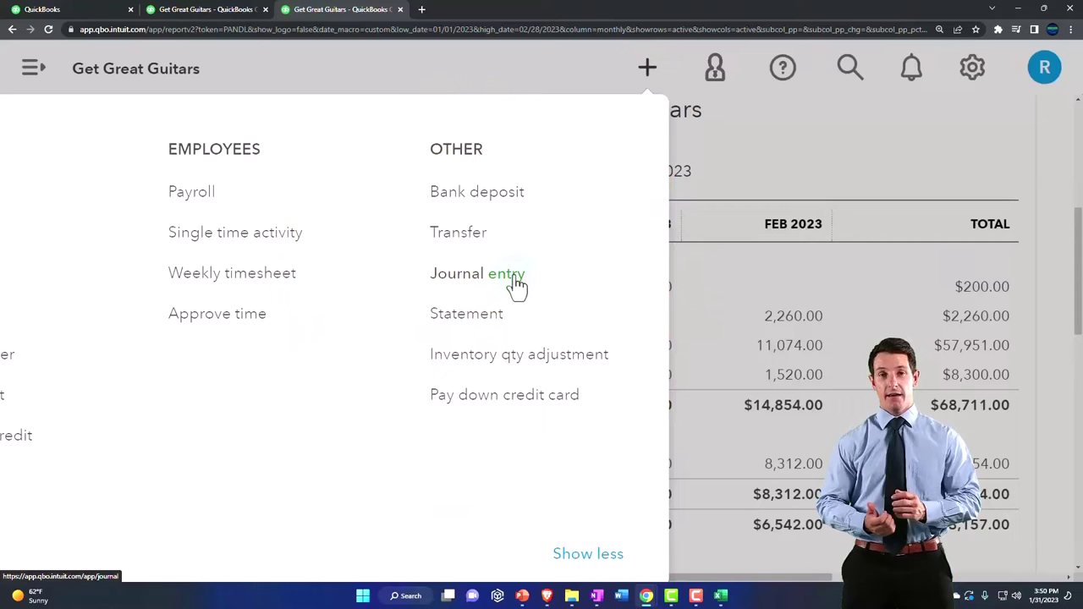
{"action": "left_click", "coordinate": [506, 274]}
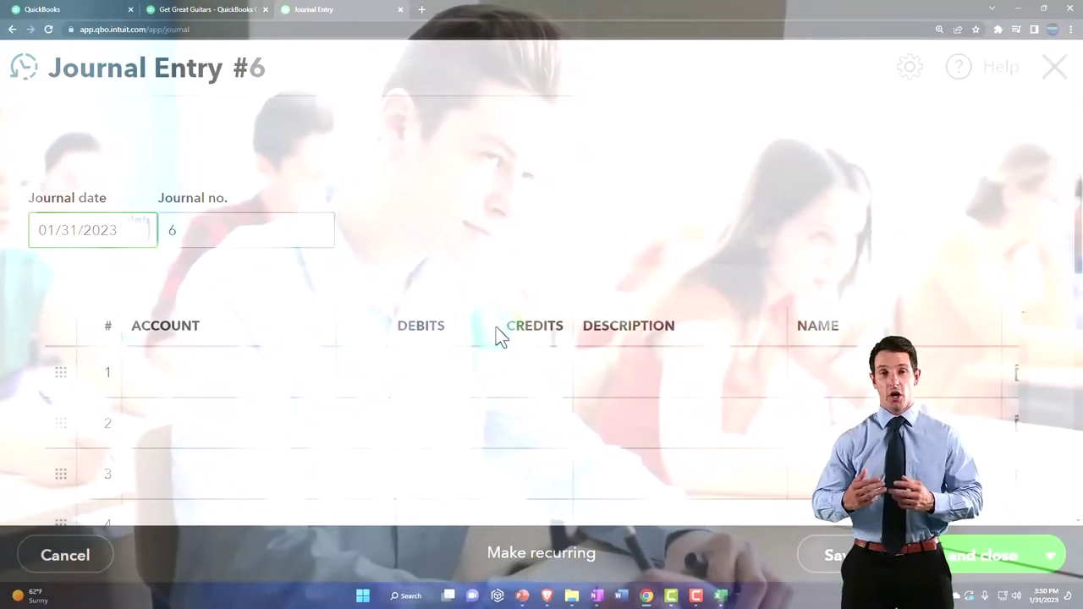
{"action": "left_click", "coordinate": [1056, 68]}
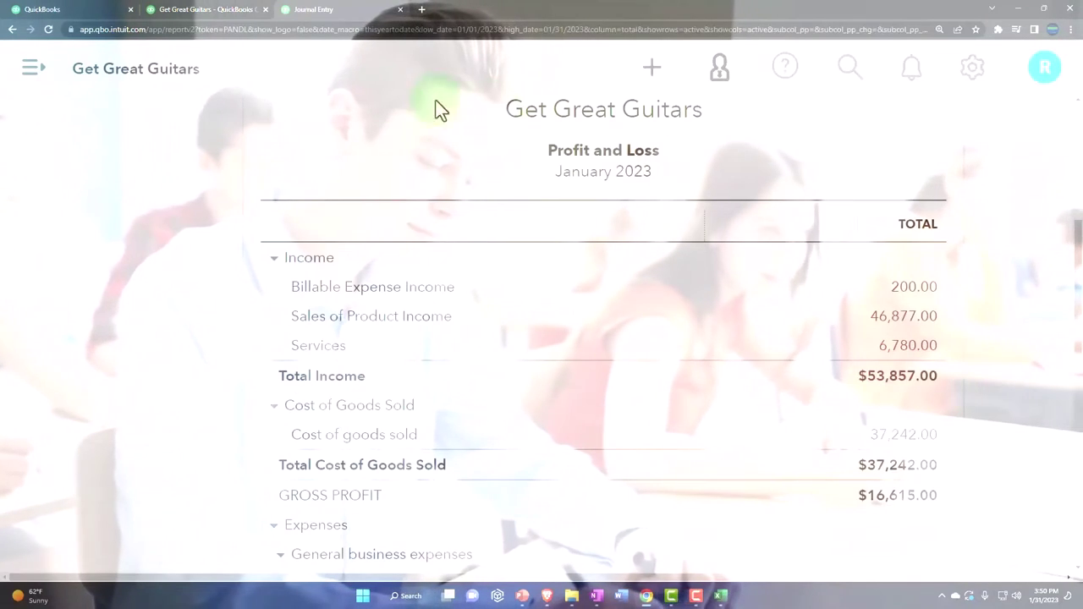
Zoom out the Get Great Guitars dashboard and open its Chart of Accounts from Accounting
{"action": "left_click", "coordinate": [80, 10]}
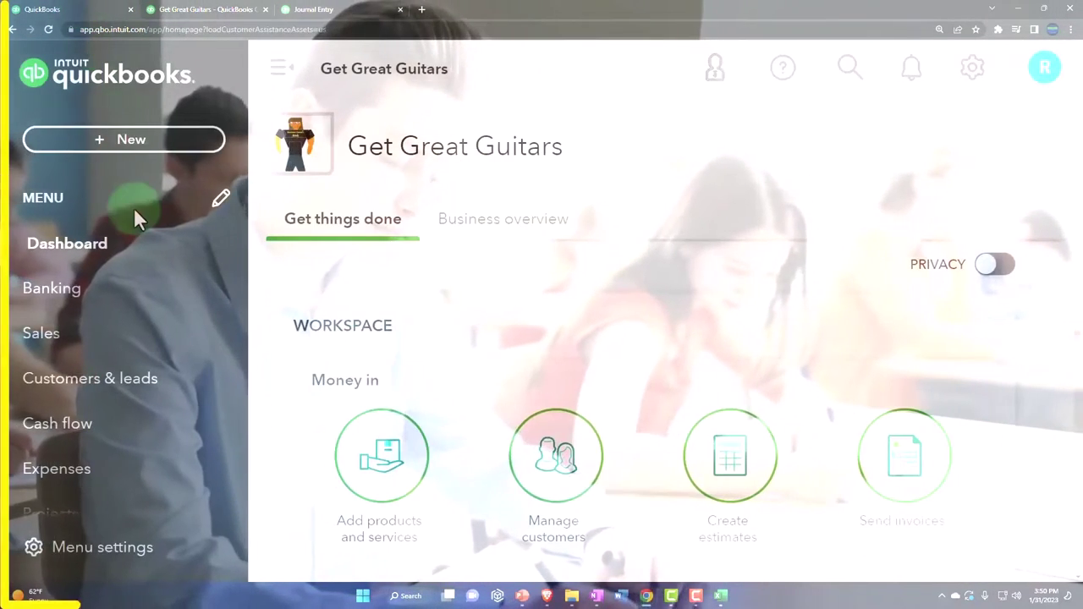
{"action": "key", "text": "ctrl+minus"}
{"action": "key", "text": "ctrl+minus"}
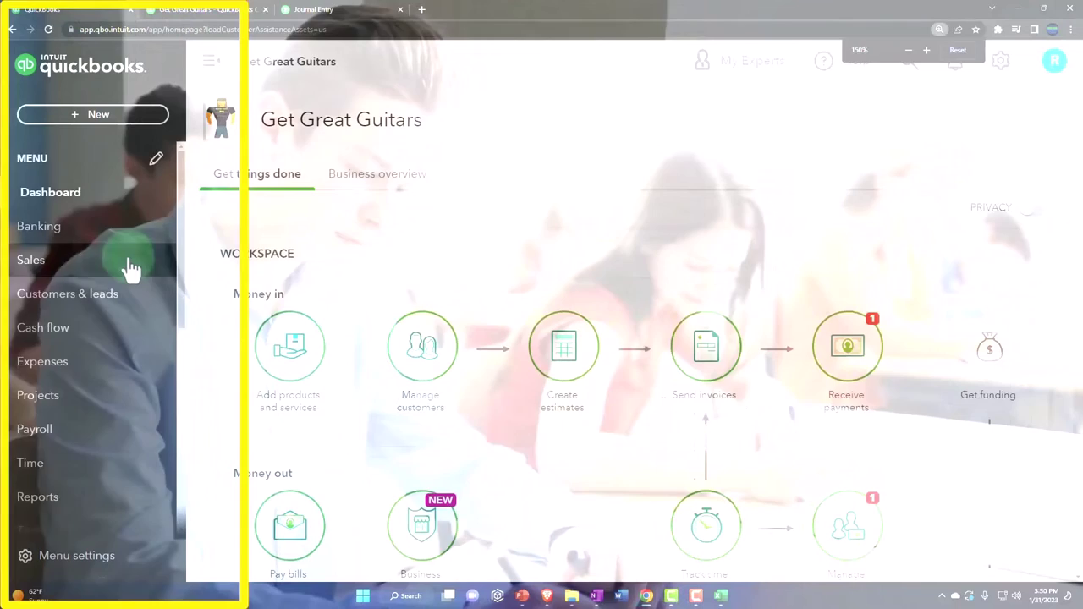
{"action": "scroll", "coordinate": [127, 262], "scroll_direction": "down", "scroll_amount": 5}
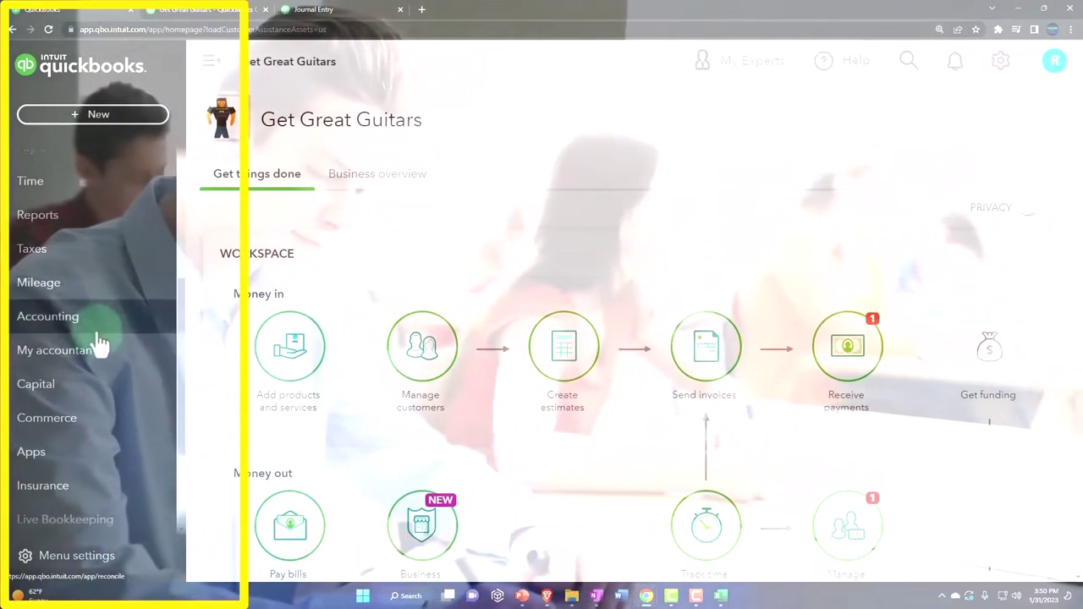
{"action": "scroll", "coordinate": [80, 351], "scroll_direction": "down", "scroll_amount": 3}
{"action": "scroll", "coordinate": [81, 342], "scroll_direction": "up", "scroll_amount": 2}
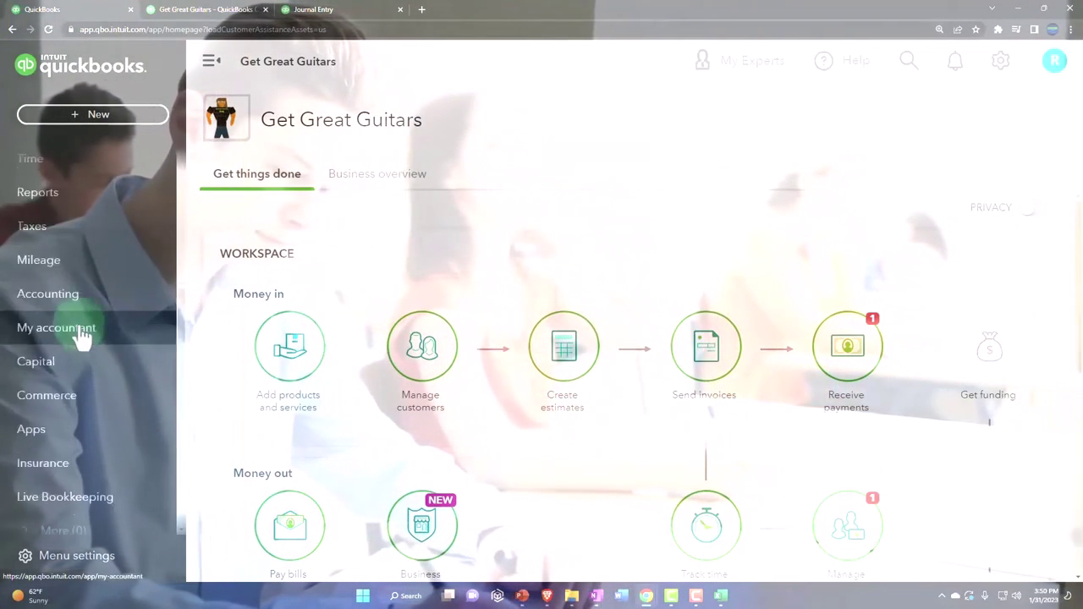
{"action": "left_click", "coordinate": [68, 315]}
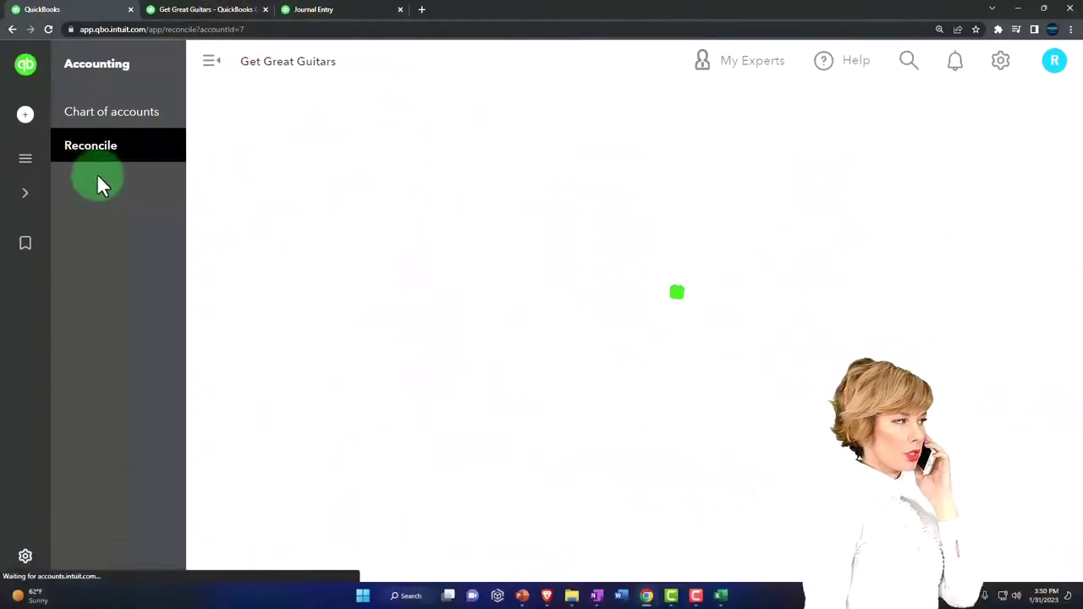
{"action": "left_click", "coordinate": [103, 117]}
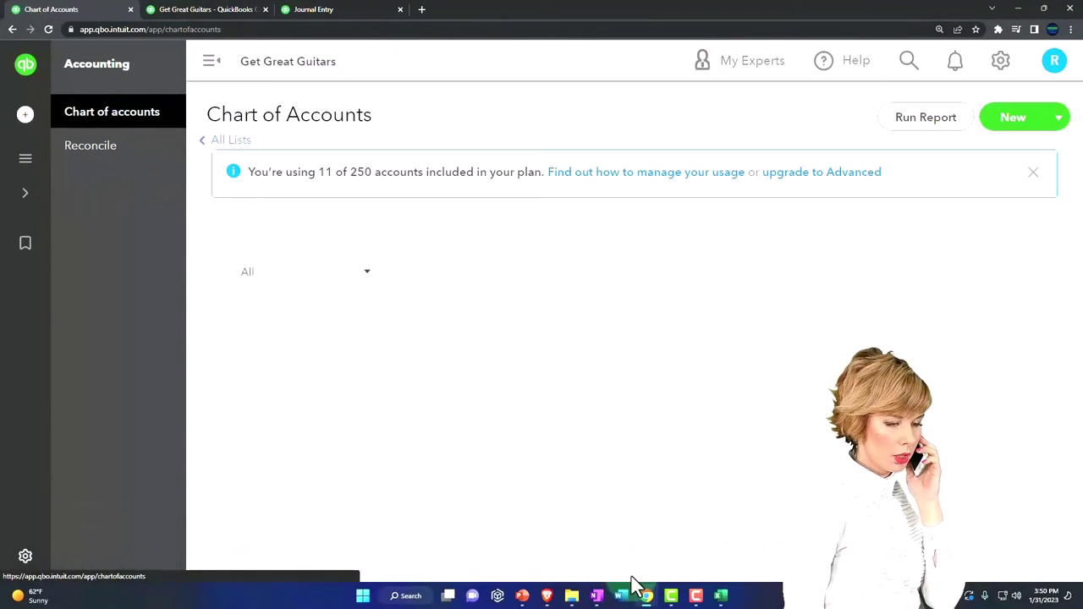
{"action": "left_click", "coordinate": [646, 594]}
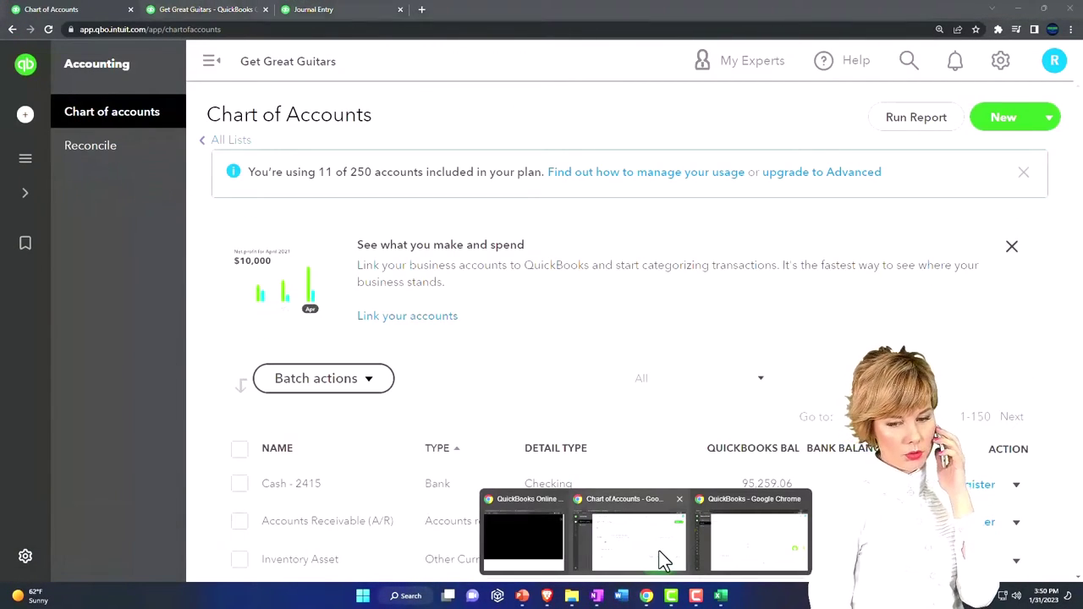
Switch to the Sample Company window and load its full Chart of Accounts under Bookkeeping
{"action": "left_click", "coordinate": [733, 546]}
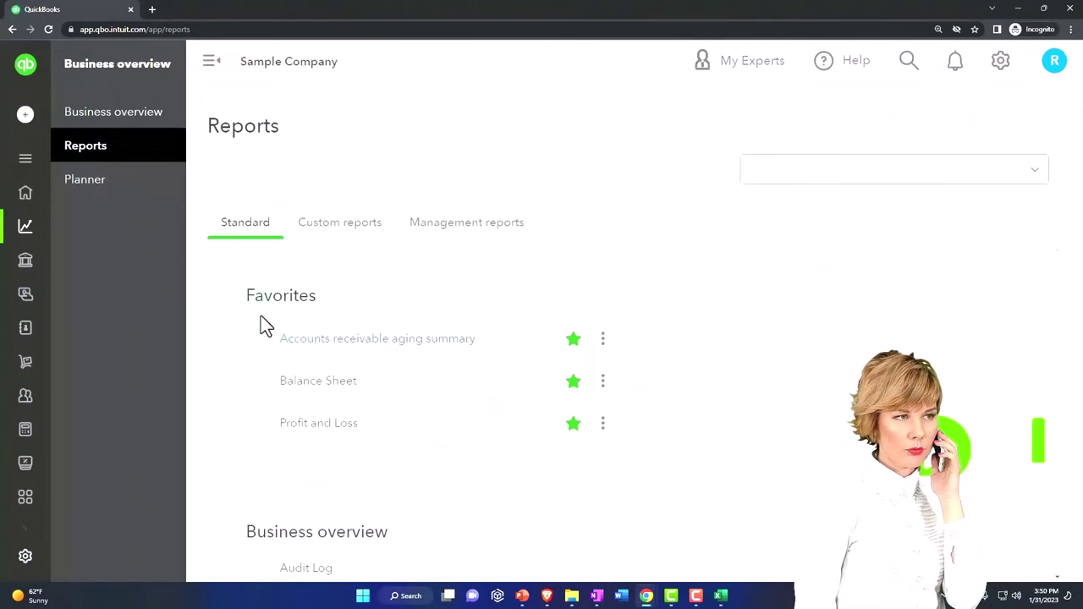
{"action": "mouse_move", "coordinate": [22, 232]}
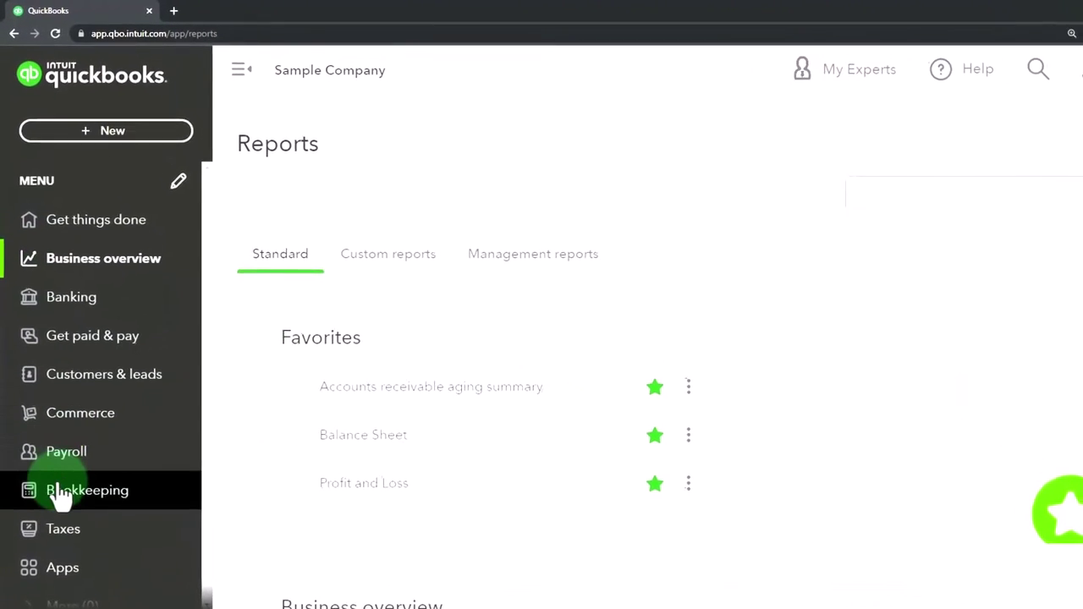
{"action": "left_click", "coordinate": [61, 495]}
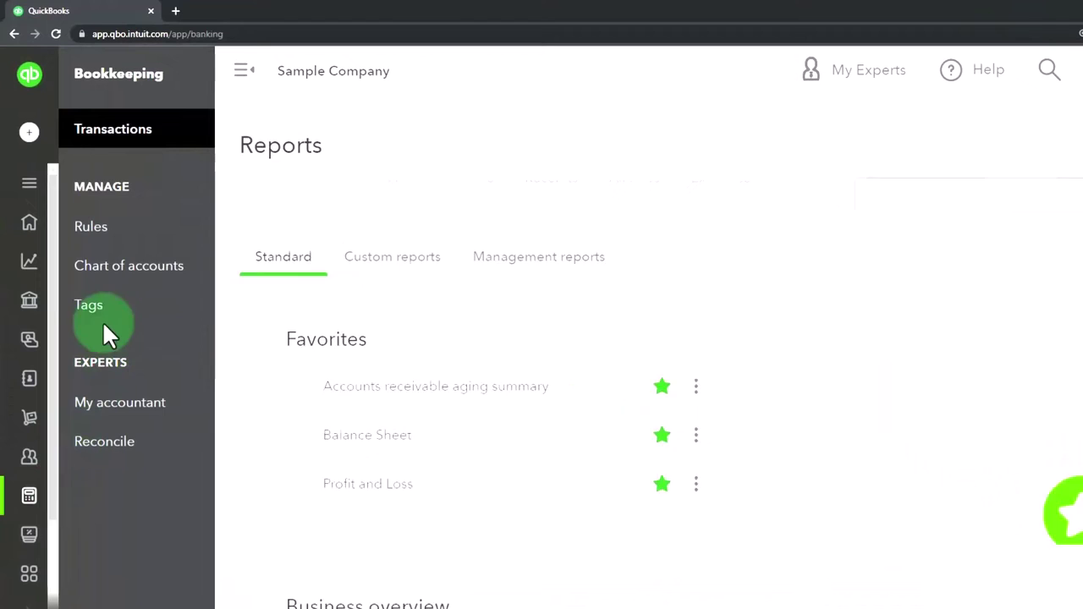
{"action": "left_click", "coordinate": [108, 269]}
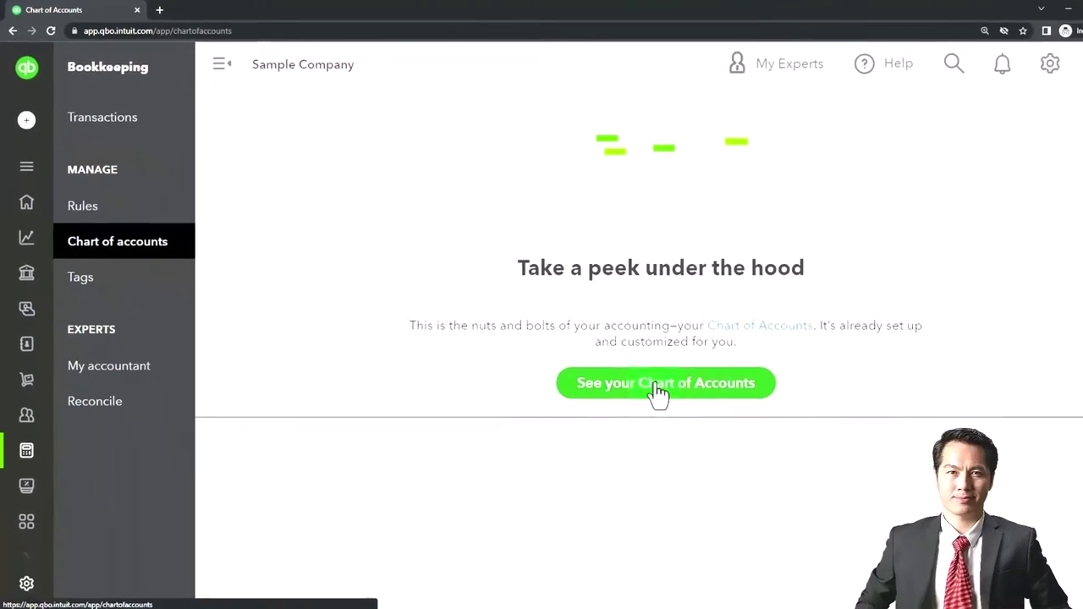
{"action": "left_click", "coordinate": [657, 385]}
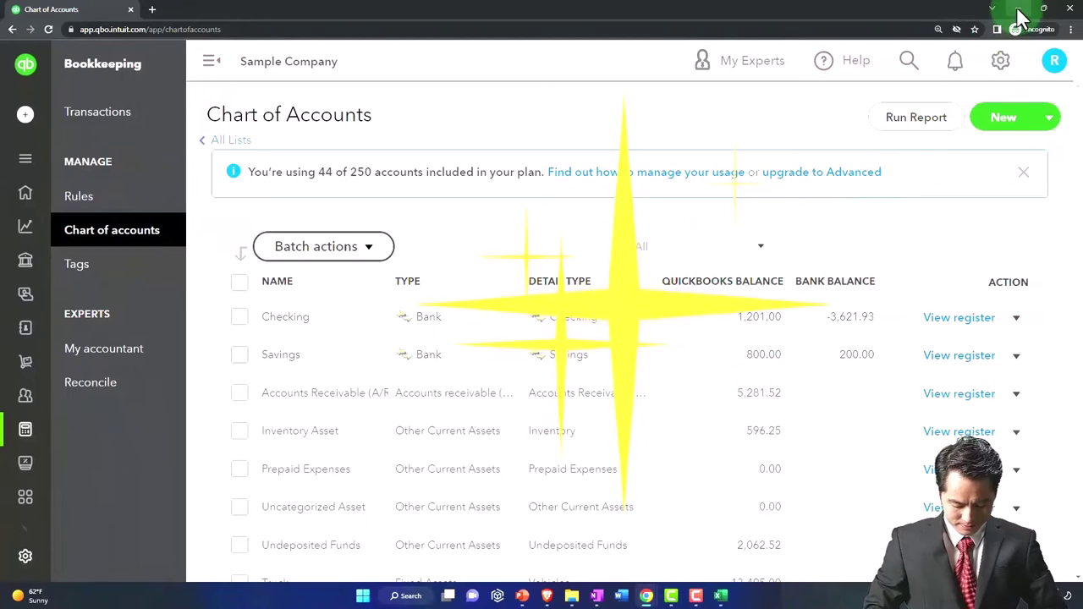
Return to Get Great Guitars, collapse the sidebar, and scroll through its Chart of Accounts
{"action": "left_click", "coordinate": [1019, 10]}
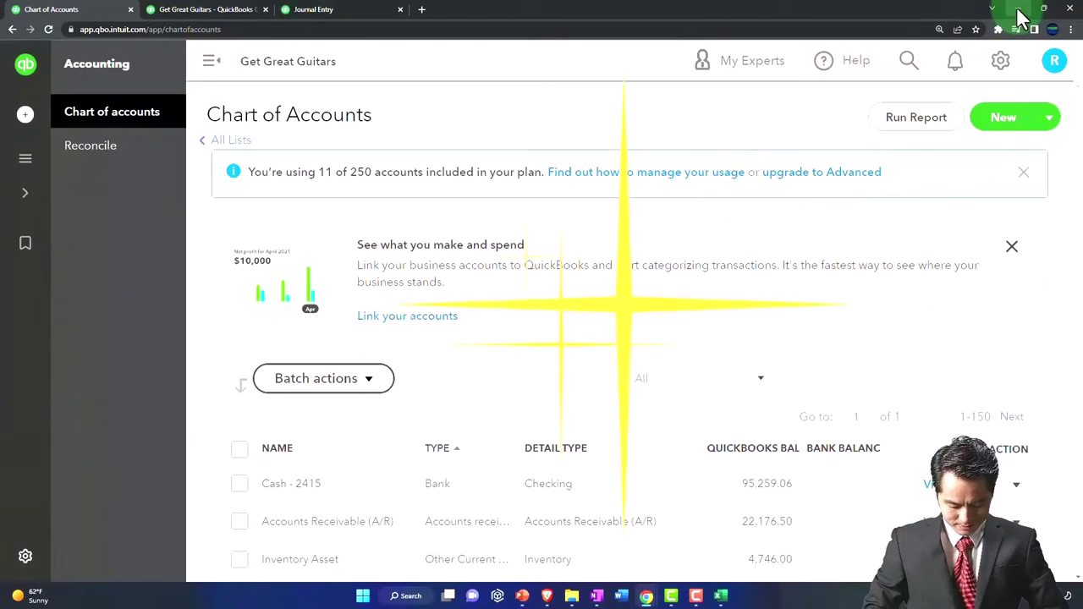
{"action": "left_click", "coordinate": [209, 64]}
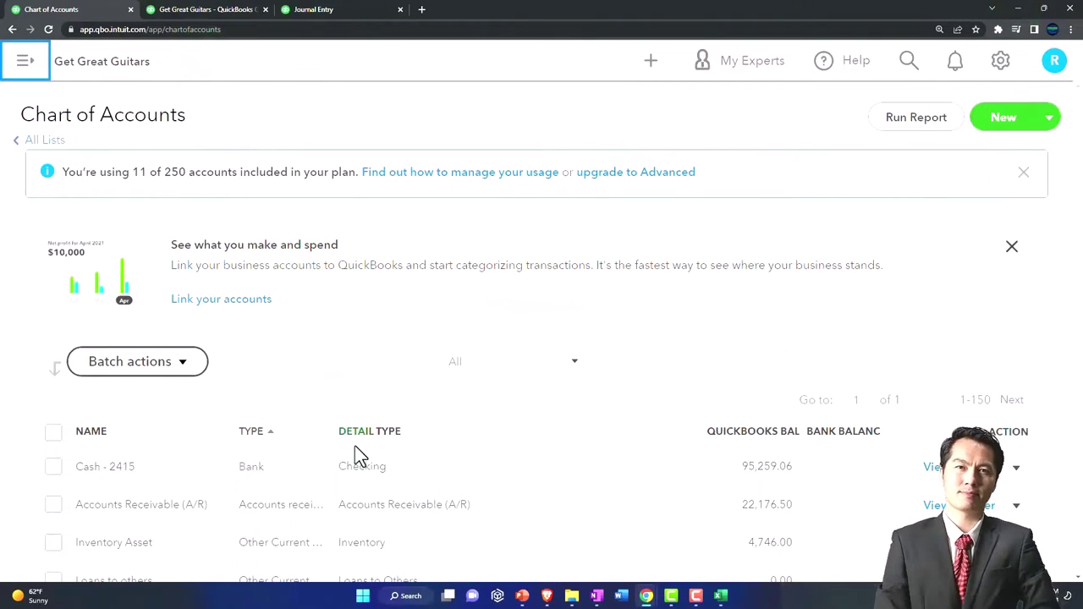
{"action": "scroll", "coordinate": [355, 452], "scroll_direction": "down", "scroll_amount": 4}
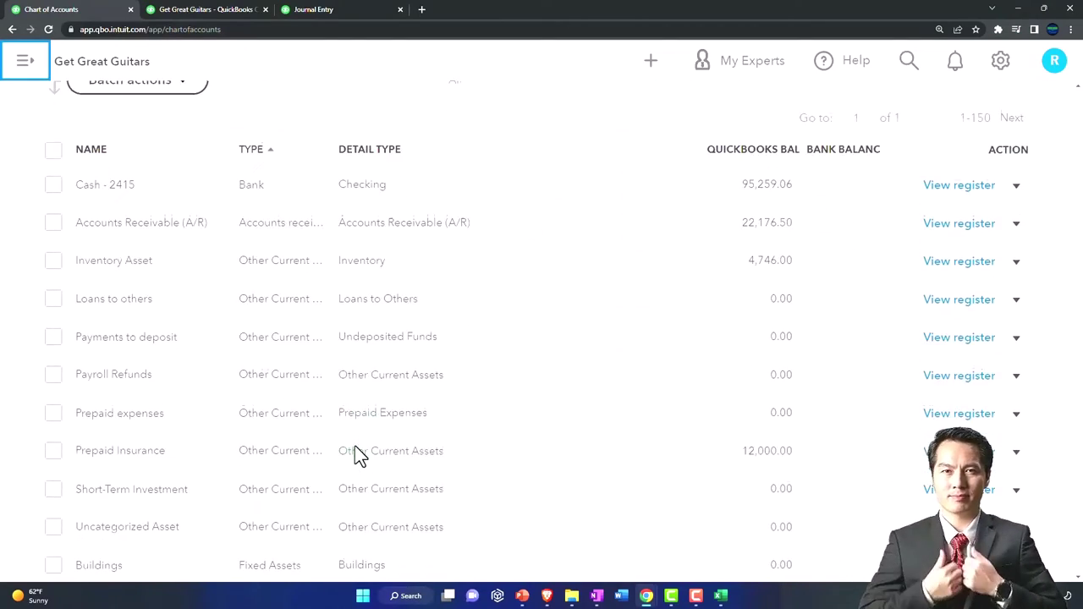
{"action": "scroll", "coordinate": [356, 449], "scroll_direction": "down", "scroll_amount": 5}
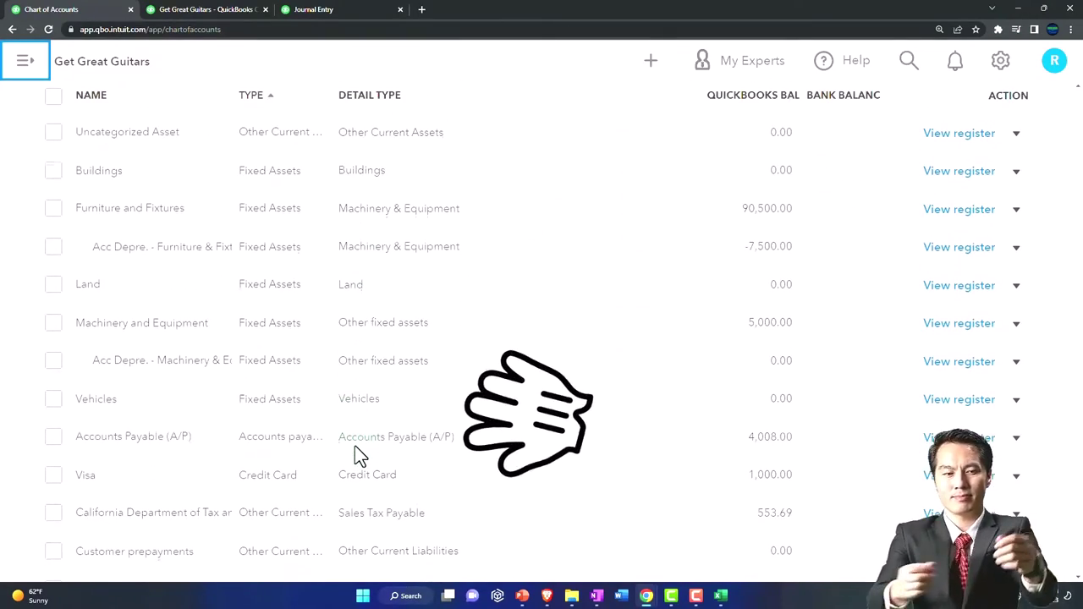
{"action": "scroll", "coordinate": [355, 449], "scroll_direction": "down", "scroll_amount": 2}
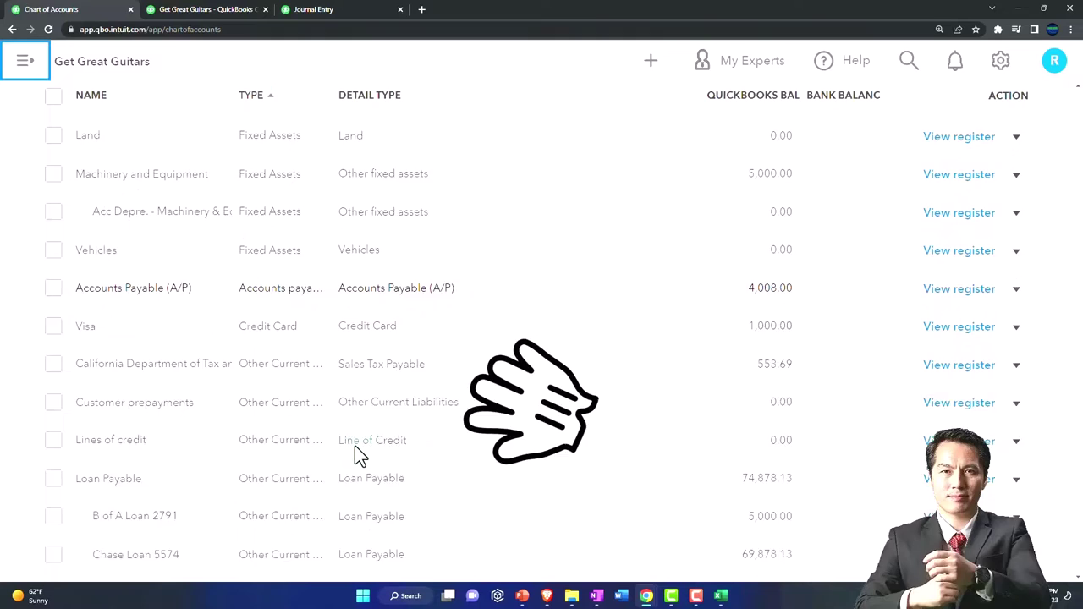
{"action": "scroll", "coordinate": [355, 448], "scroll_direction": "down", "scroll_amount": 2}
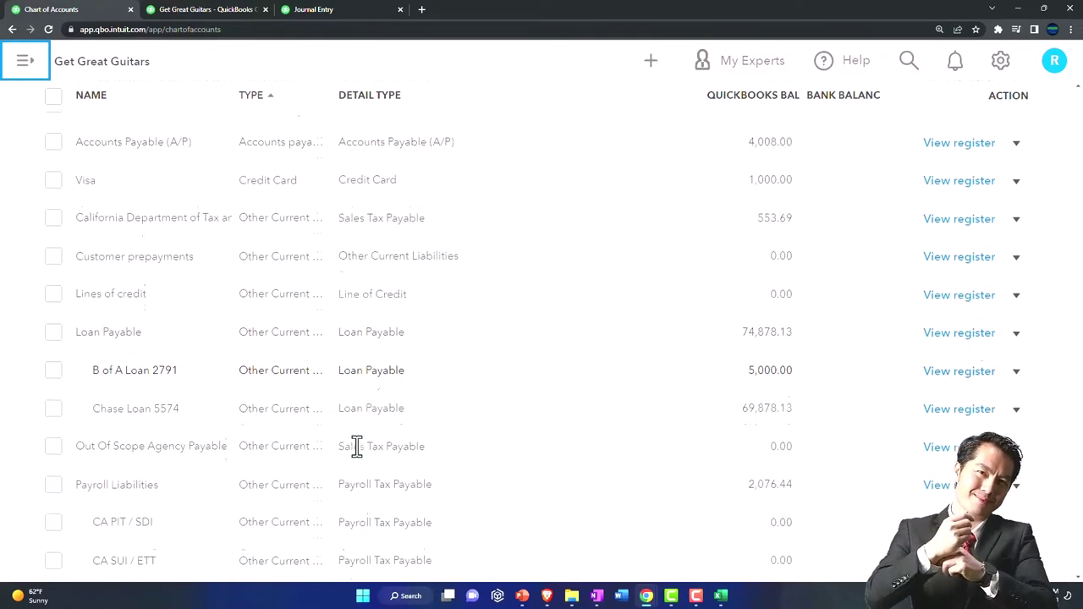
{"action": "scroll", "coordinate": [356, 448], "scroll_direction": "down", "scroll_amount": 4}
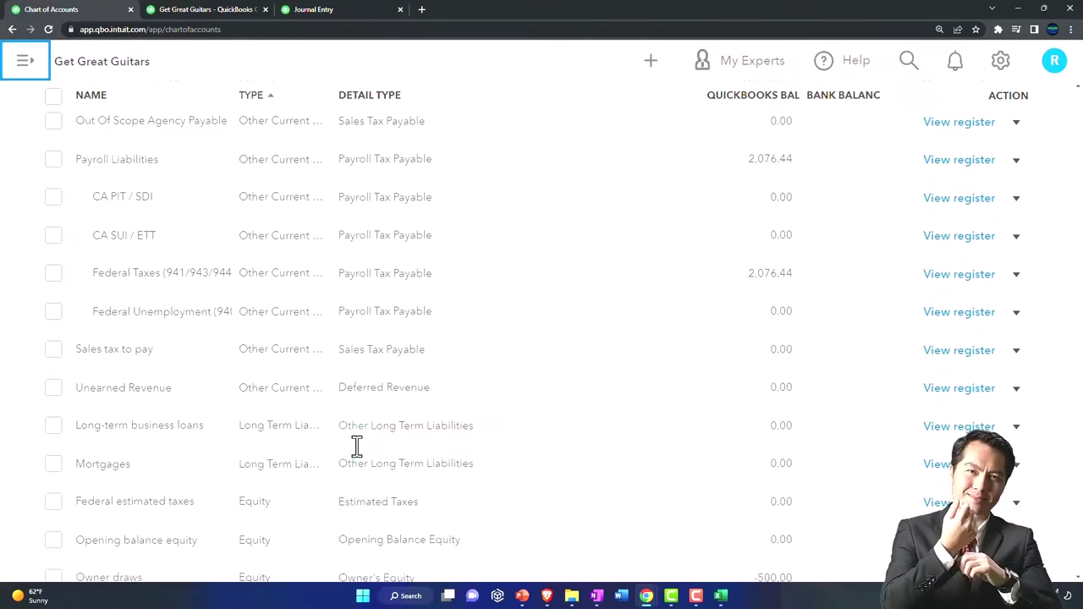
{"action": "scroll", "coordinate": [356, 449], "scroll_direction": "down", "scroll_amount": 1}
{"action": "scroll", "coordinate": [885, 462], "scroll_direction": "up", "scroll_amount": 15}
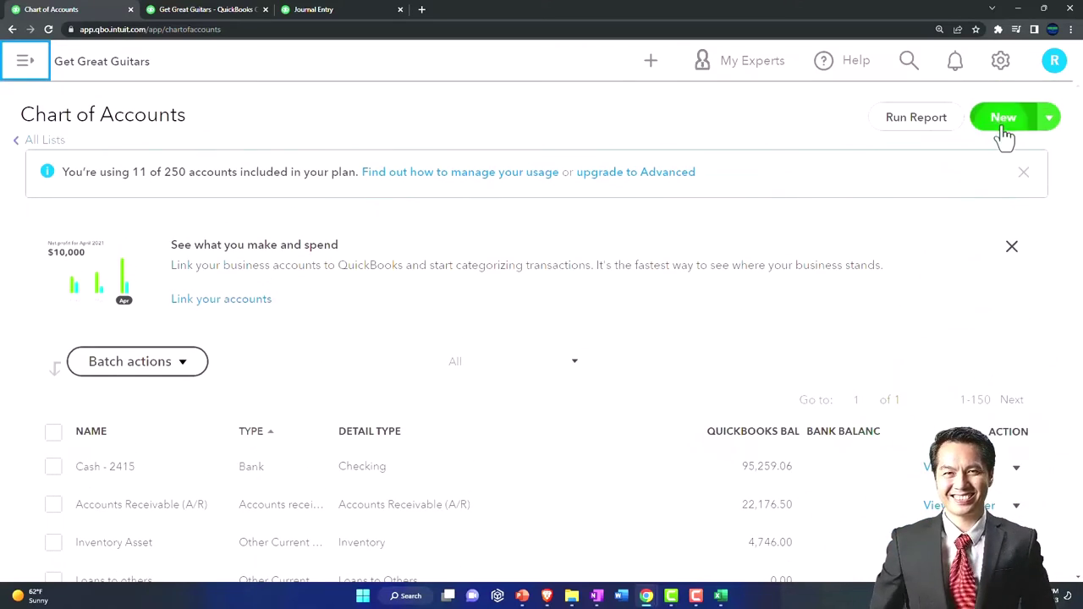
Start a new Liabilities account under Other Current Liabilities with tax form section Loan Payable
{"action": "left_click", "coordinate": [1005, 134]}
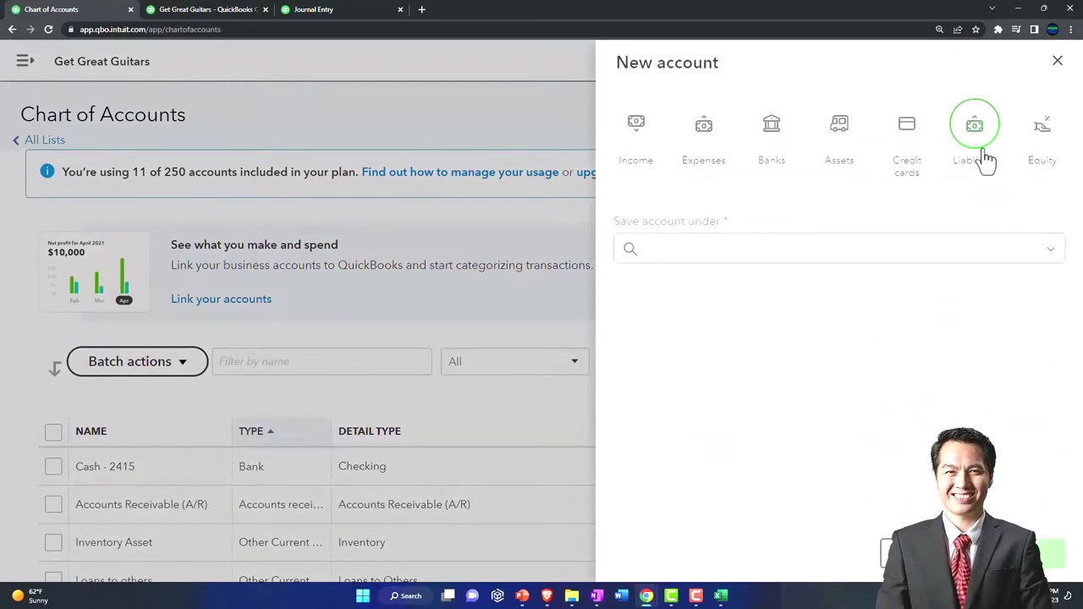
{"action": "left_click", "coordinate": [981, 148]}
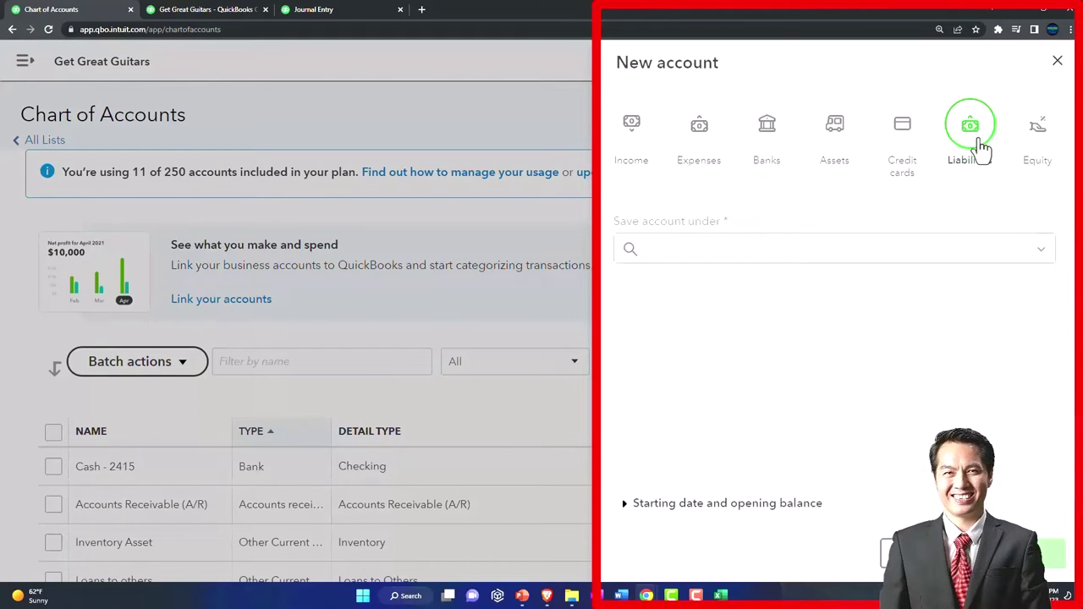
{"action": "left_click", "coordinate": [1040, 254]}
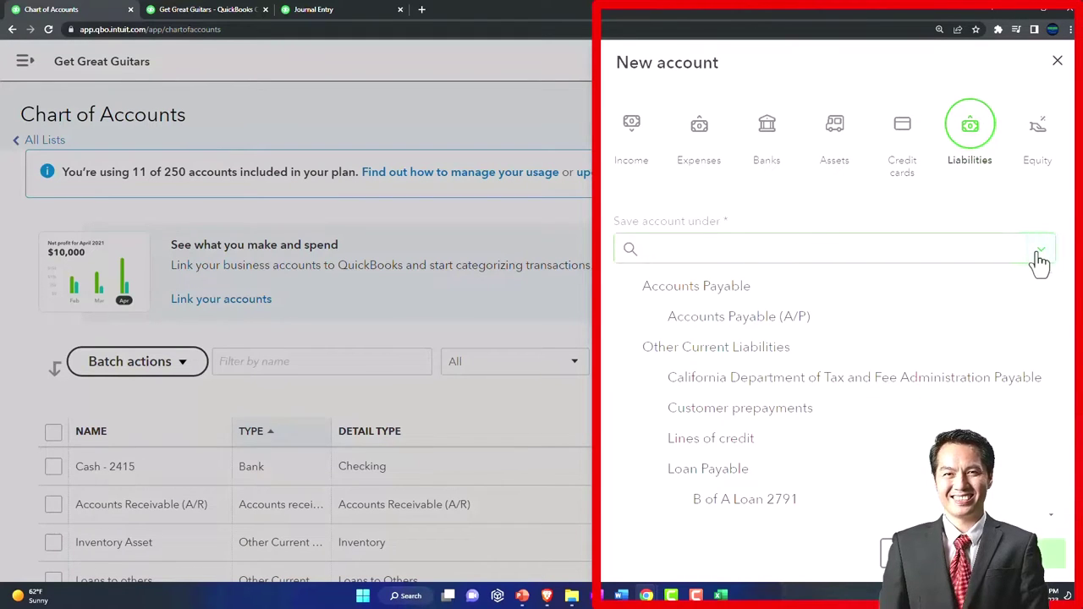
{"action": "left_click", "coordinate": [798, 355]}
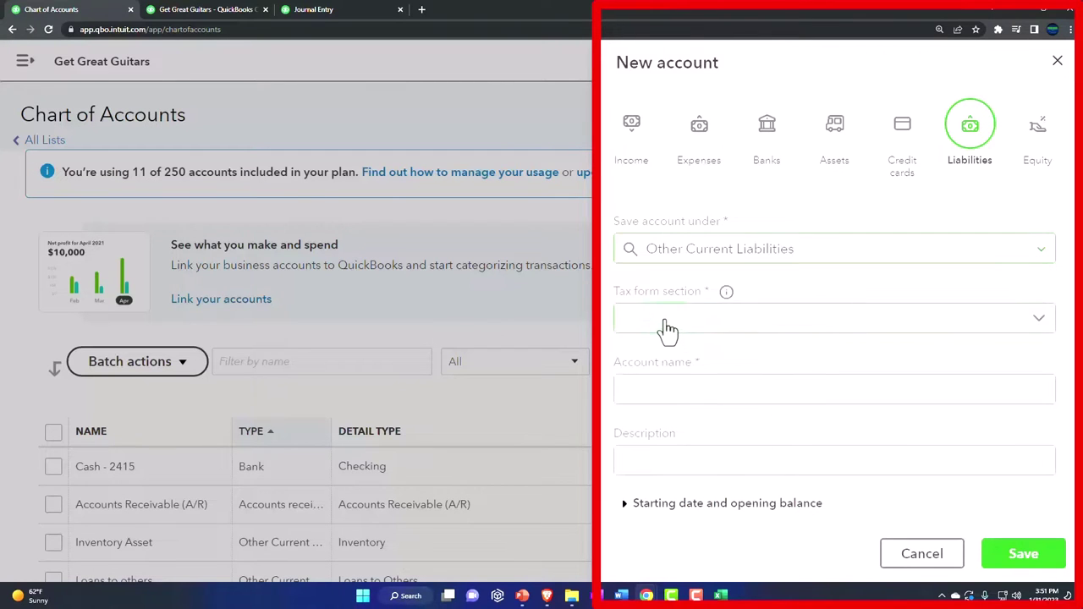
{"action": "left_click", "coordinate": [668, 326]}
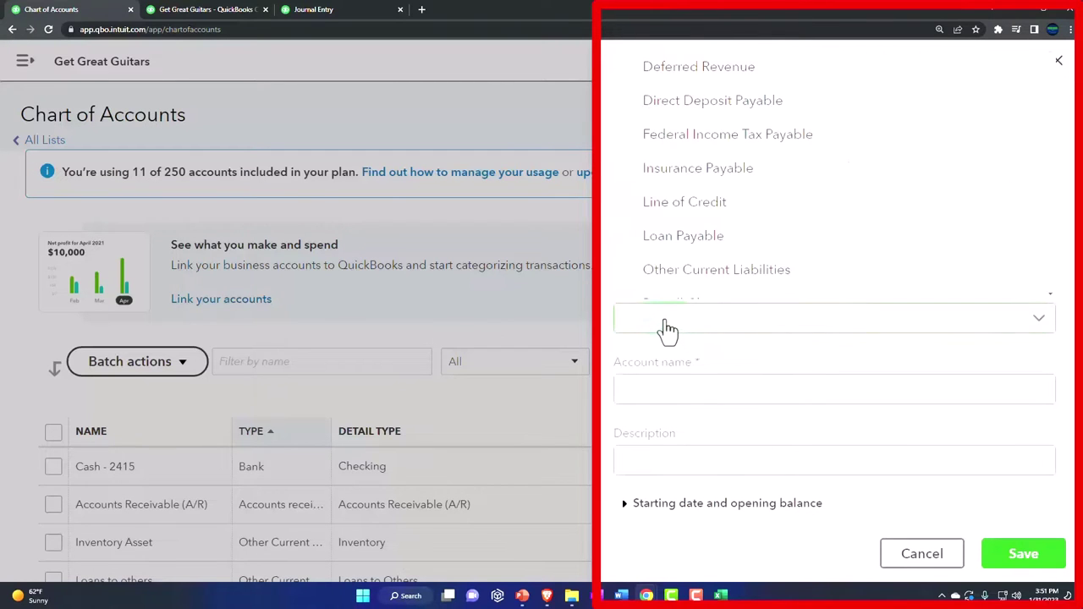
{"action": "left_click", "coordinate": [687, 252]}
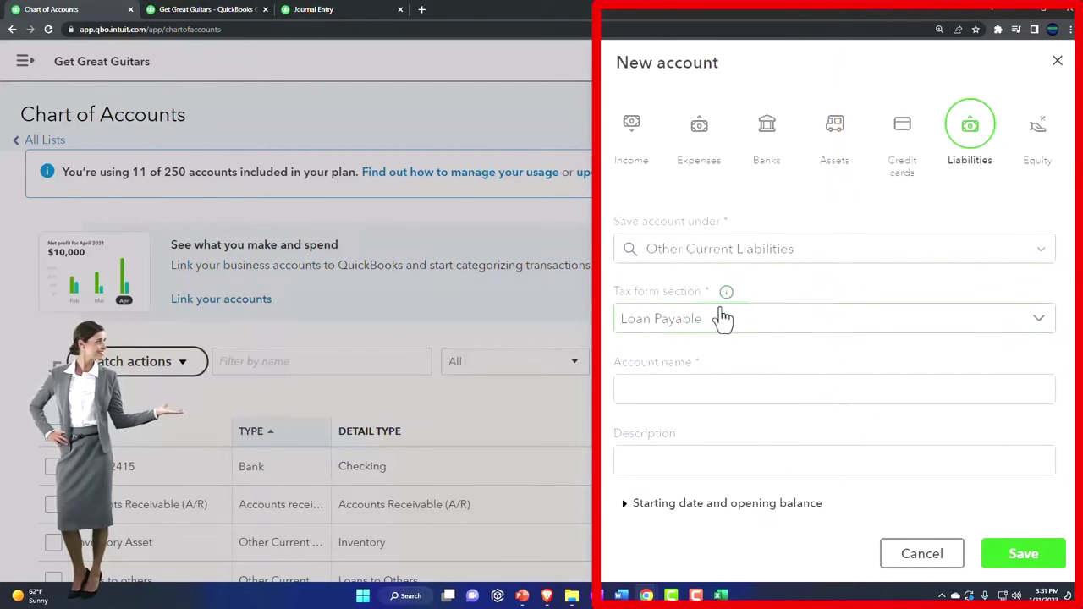
Name the account Interest Payable and save it
{"action": "mouse_move", "coordinate": [727, 307]}
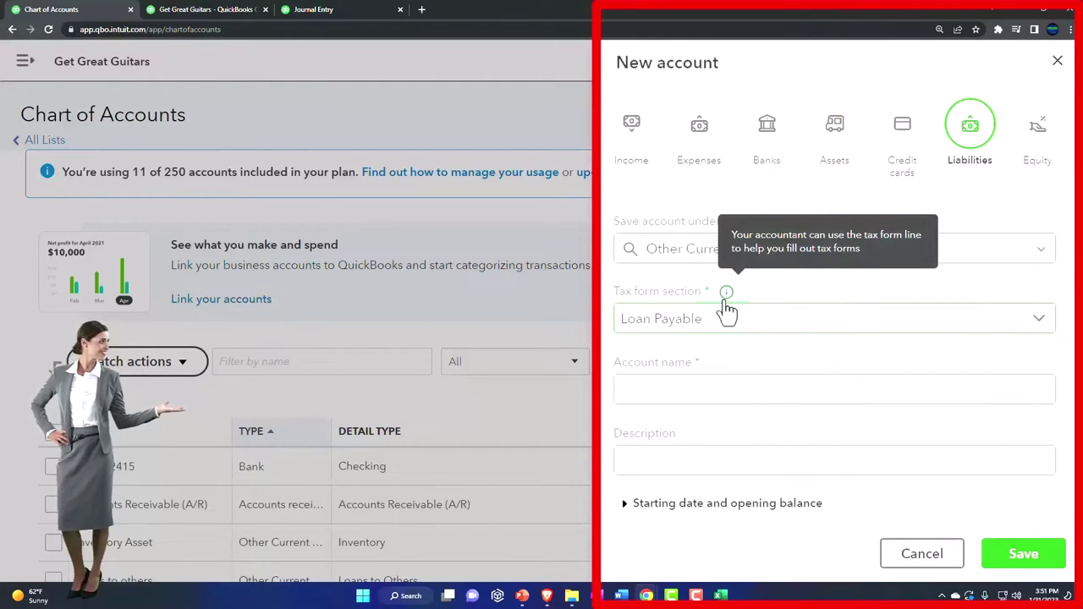
{"action": "scroll", "coordinate": [724, 311], "scroll_direction": "down", "scroll_amount": 1}
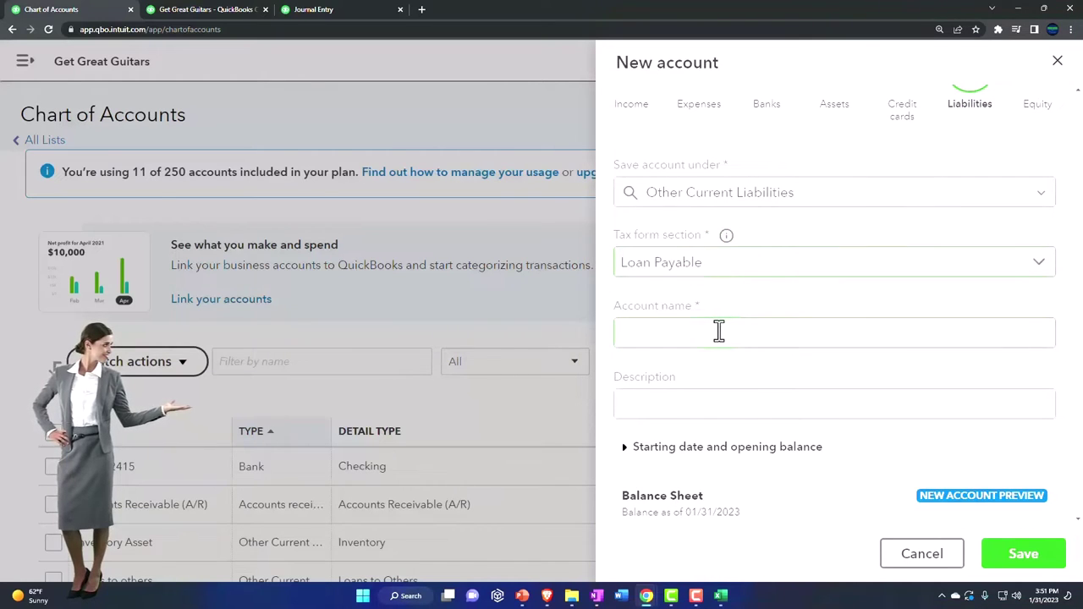
{"action": "left_click", "coordinate": [718, 331]}
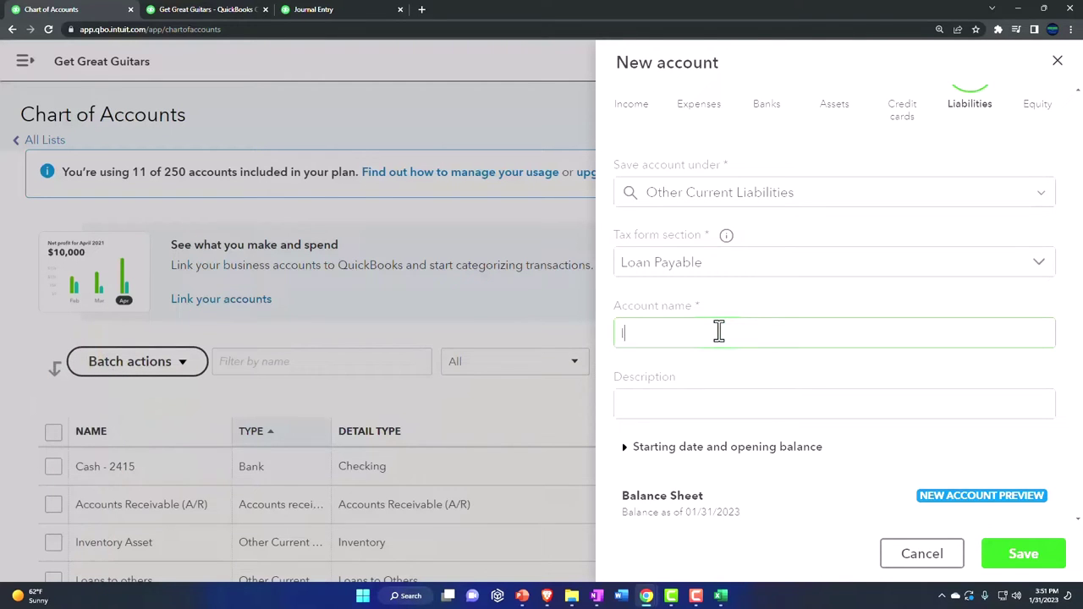
{"action": "type", "text": "Interest Payable"}
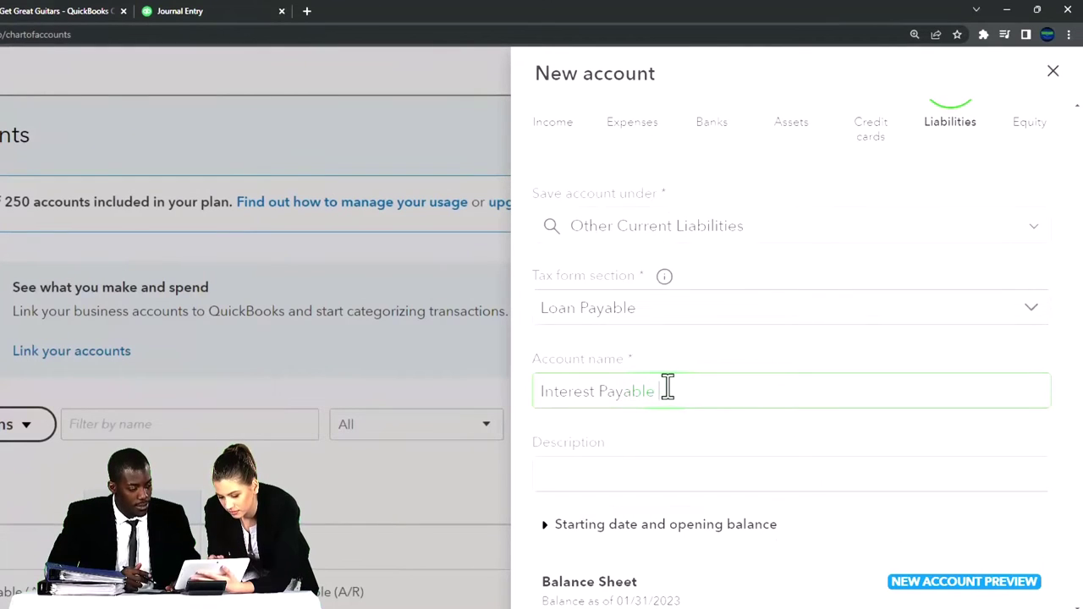
{"action": "scroll", "coordinate": [667, 386], "scroll_direction": "down", "scroll_amount": 2}
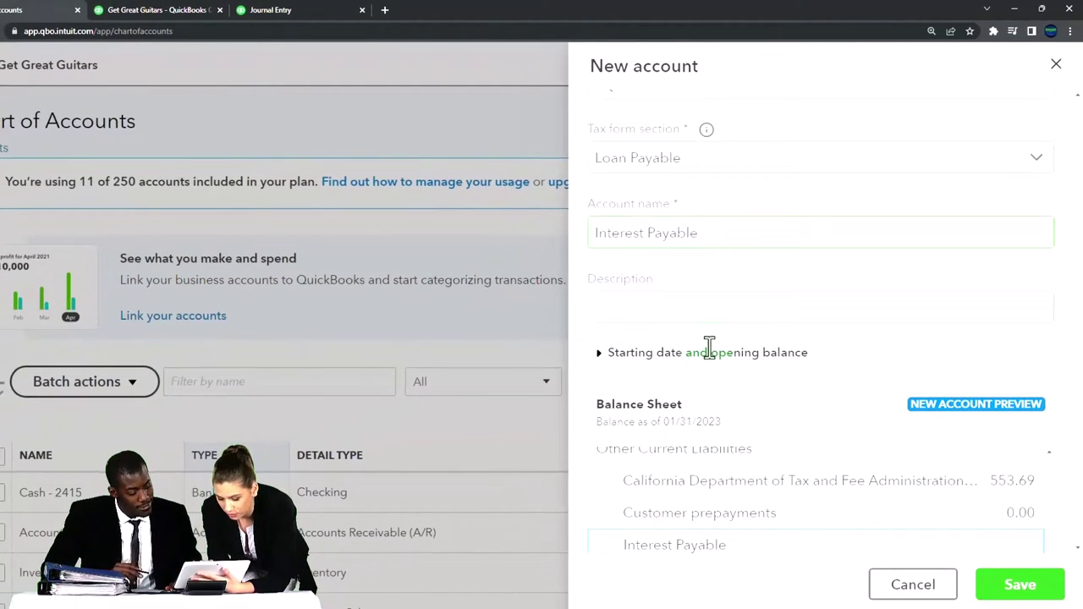
{"action": "scroll", "coordinate": [710, 347], "scroll_direction": "down", "scroll_amount": 2}
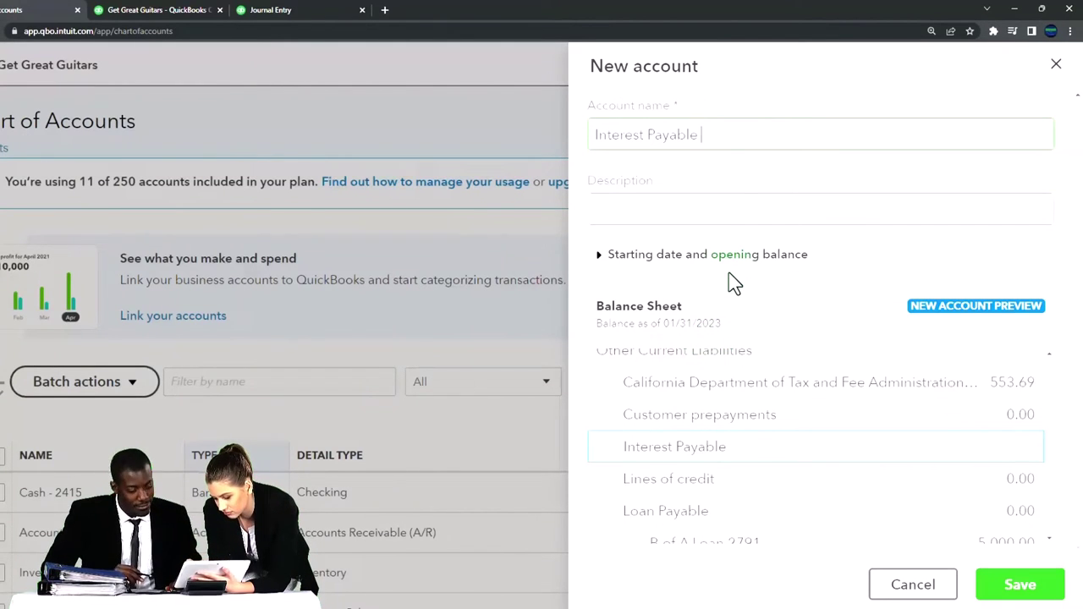
{"action": "left_click", "coordinate": [1019, 584]}
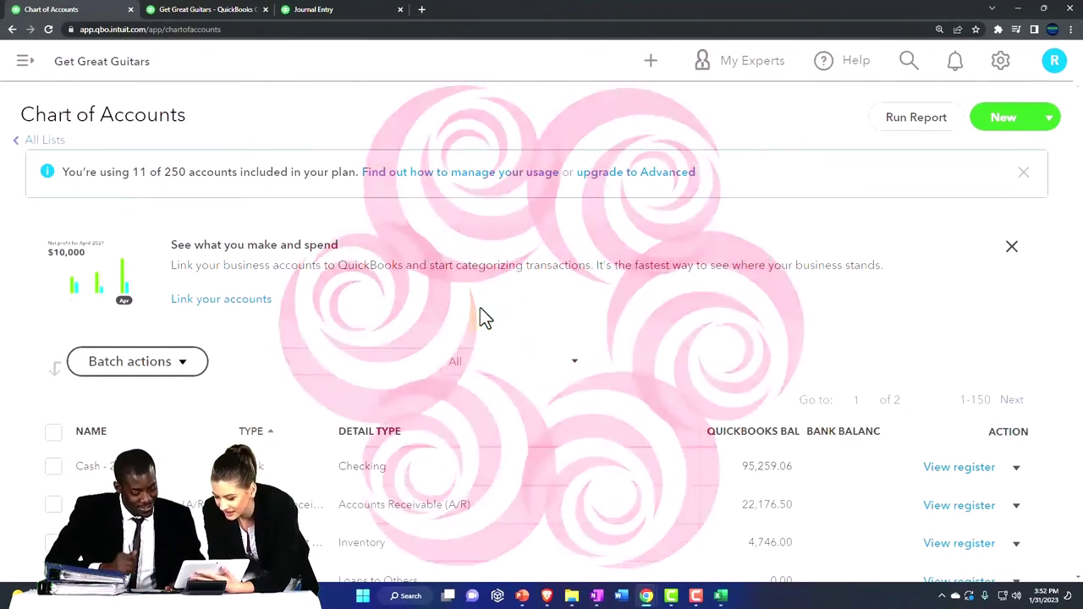
{"action": "scroll", "coordinate": [480, 318], "scroll_direction": "down", "scroll_amount": 5}
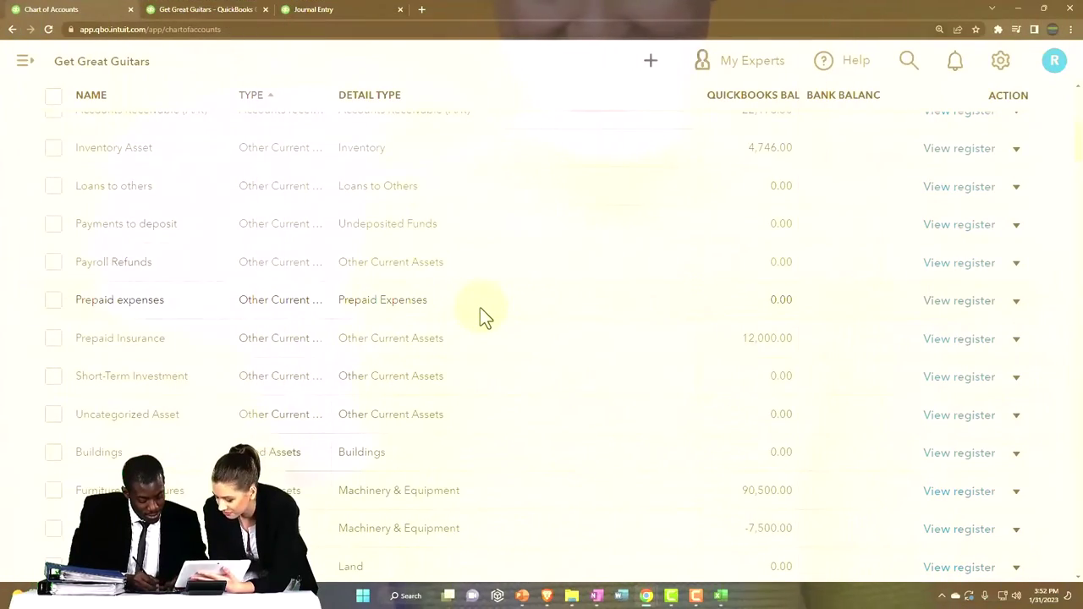
{"action": "scroll", "coordinate": [482, 315], "scroll_direction": "down", "scroll_amount": 3}
{"action": "scroll", "coordinate": [479, 310], "scroll_direction": "down", "scroll_amount": 15}
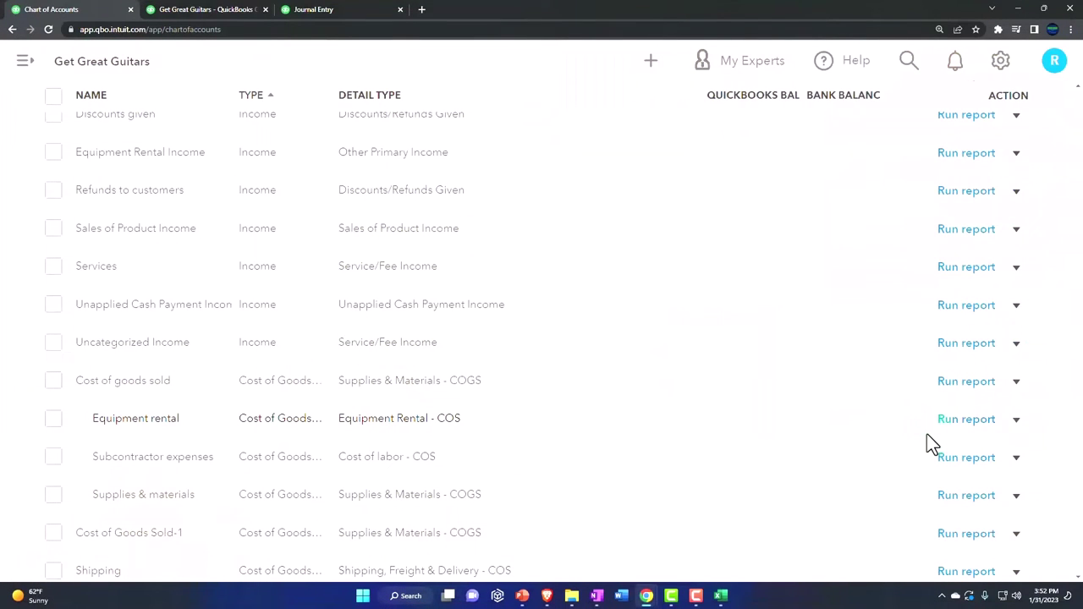
{"action": "scroll", "coordinate": [374, 399], "scroll_direction": "up", "scroll_amount": 5}
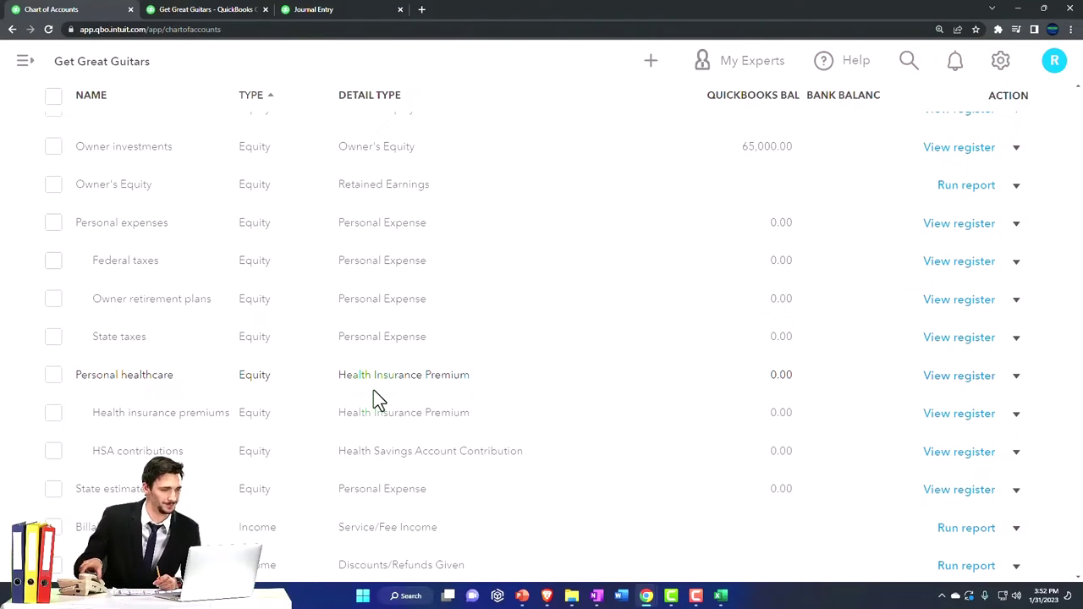
{"action": "scroll", "coordinate": [378, 399], "scroll_direction": "up", "scroll_amount": 3}
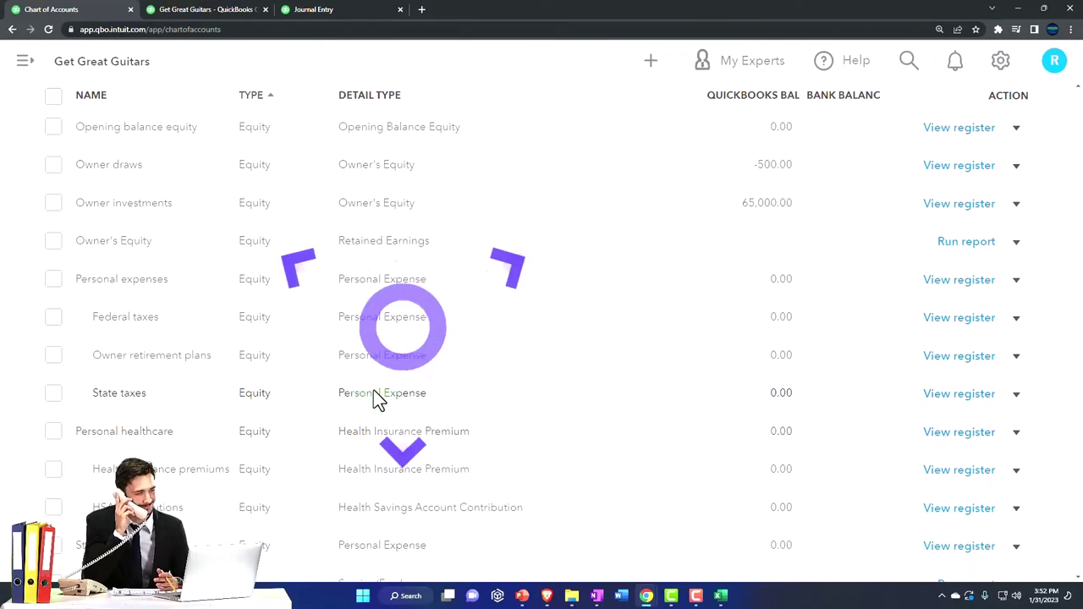
{"action": "scroll", "coordinate": [375, 390], "scroll_direction": "up", "scroll_amount": 1}
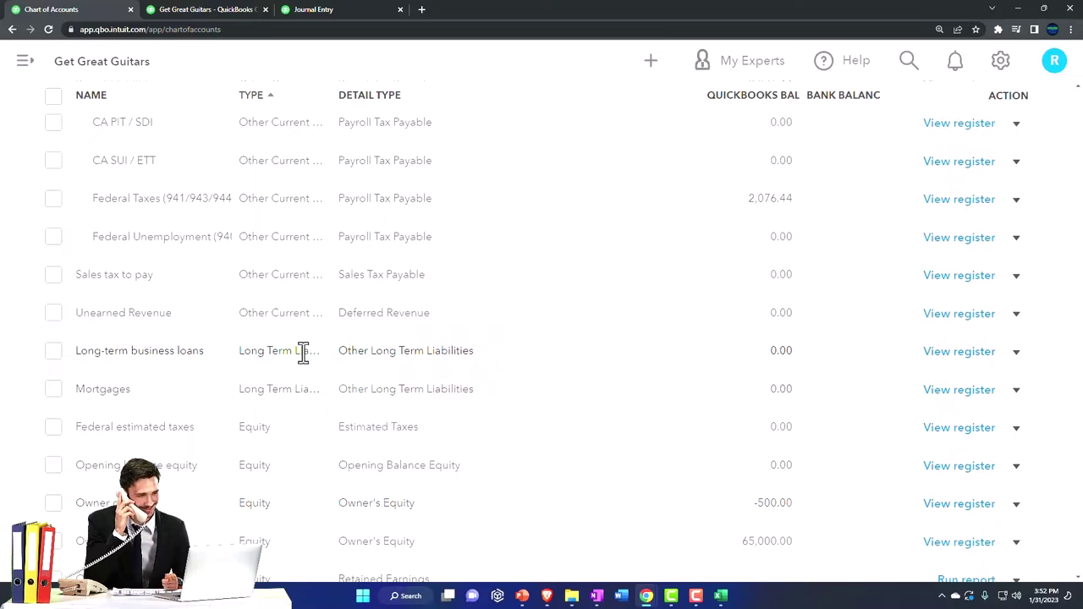
{"action": "scroll", "coordinate": [239, 402], "scroll_direction": "up", "scroll_amount": 2}
{"action": "scroll", "coordinate": [239, 402], "scroll_direction": "up", "scroll_amount": 2}
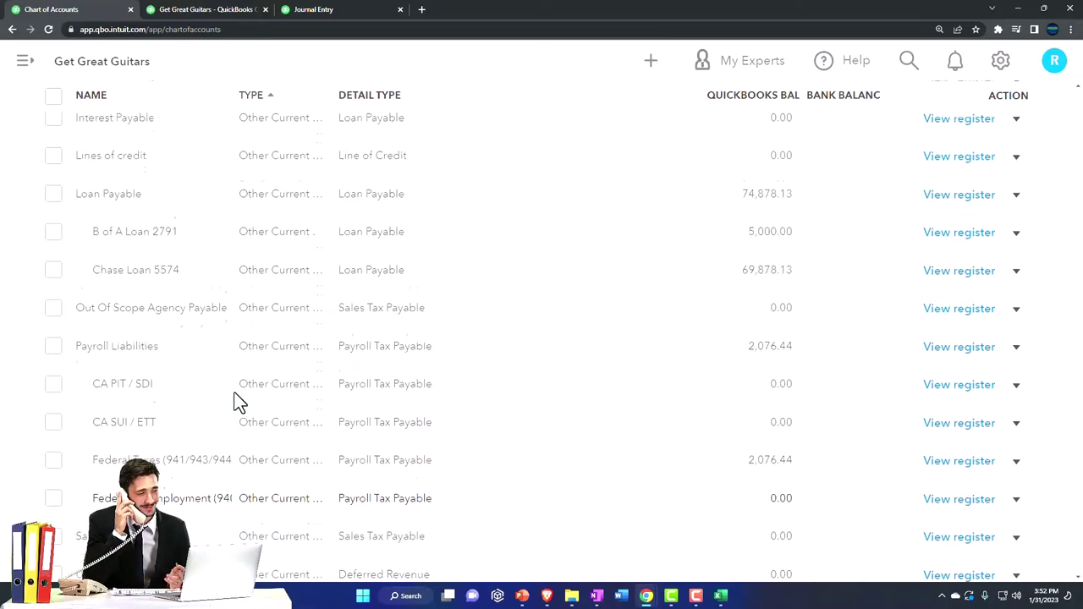
{"action": "scroll", "coordinate": [239, 402], "scroll_direction": "up", "scroll_amount": 3}
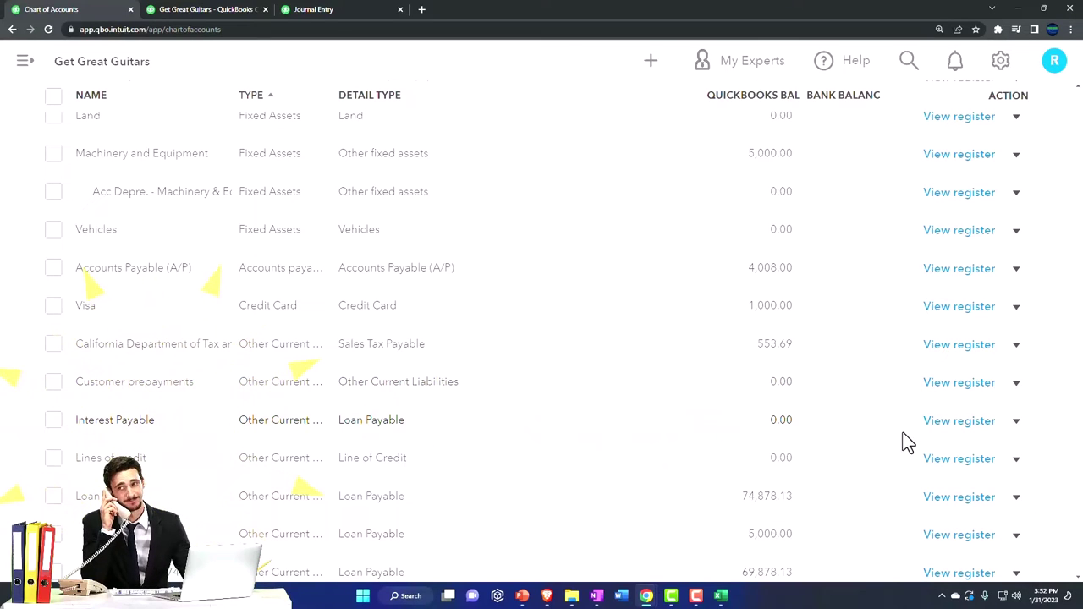
Open the Interest Payable register and start a journal entry dated 02/28/2023
{"action": "left_click", "coordinate": [961, 423]}
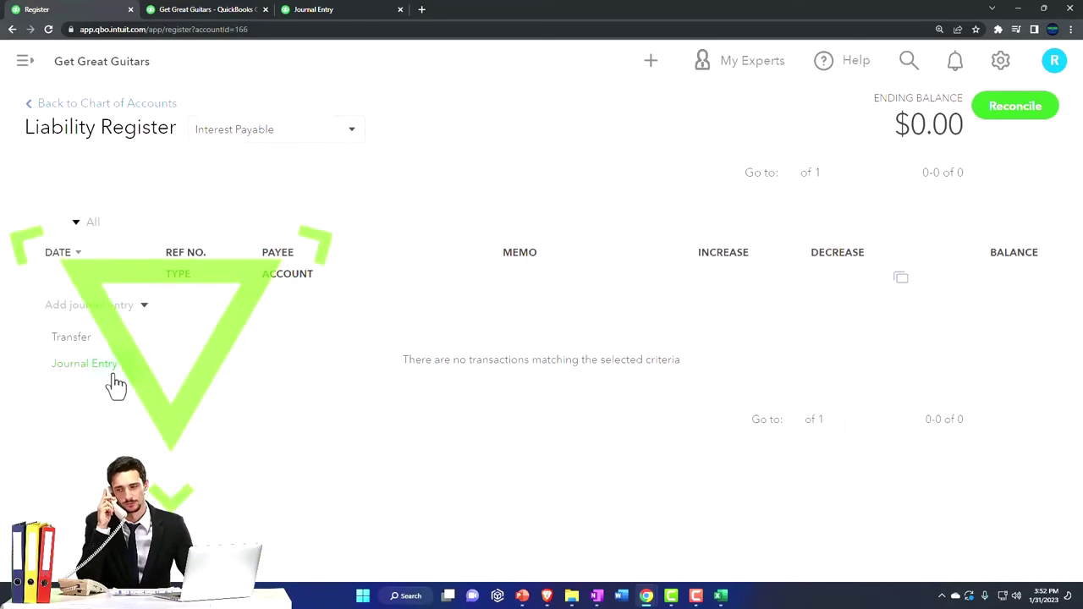
{"action": "left_click", "coordinate": [111, 375]}
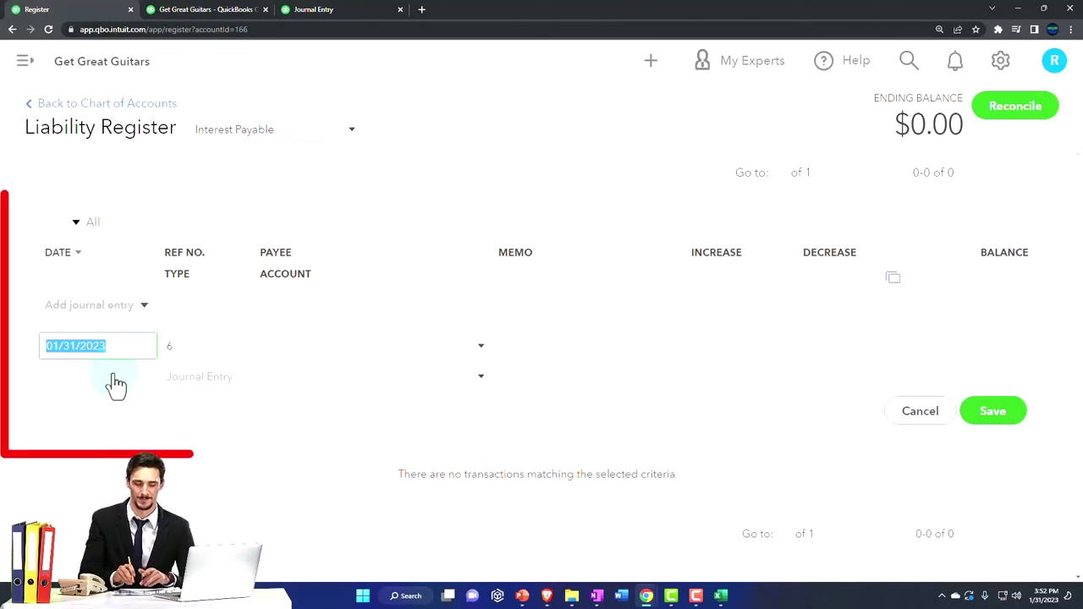
{"action": "type", "text": "0228"}
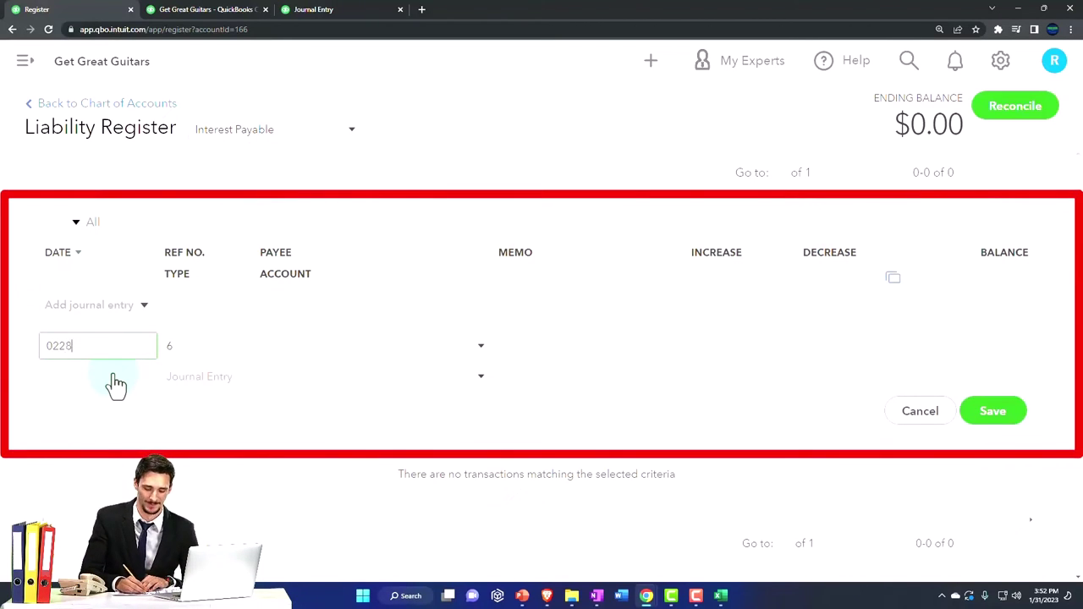
{"action": "key", "text": "Tab"}
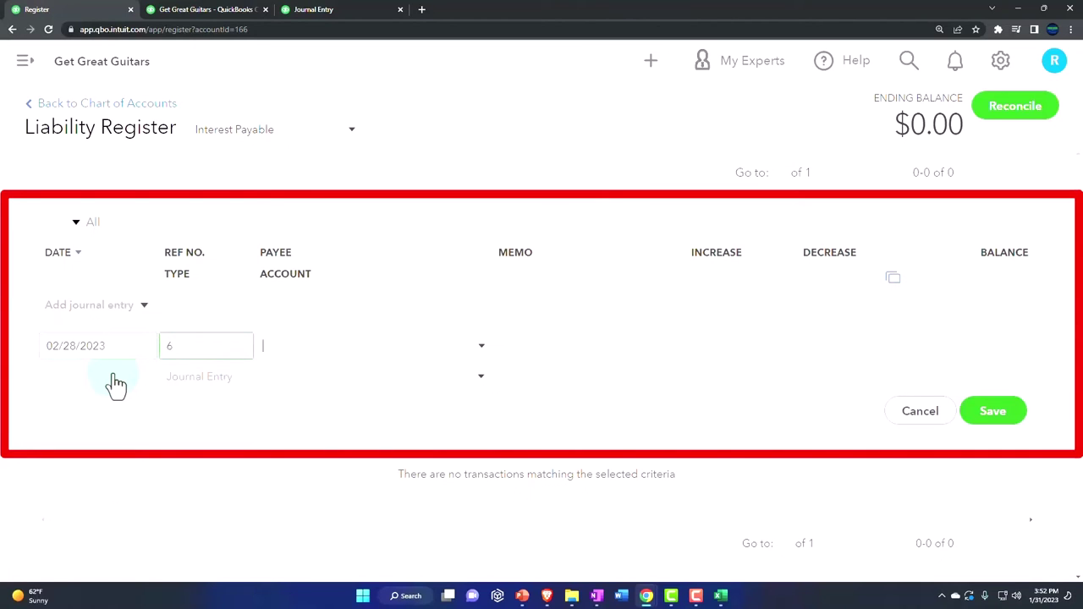
Enter the memo 'ADJ Entry' on the new journal entry
{"action": "key", "text": "Tab"}
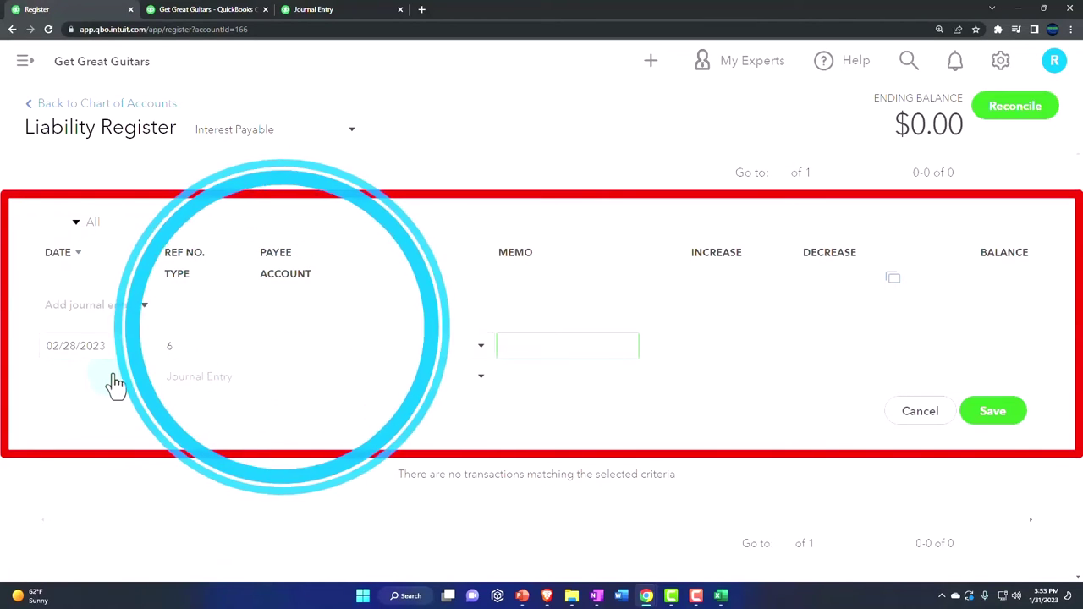
{"action": "type", "text": "Aj"}
{"action": "type", "text": "d"}
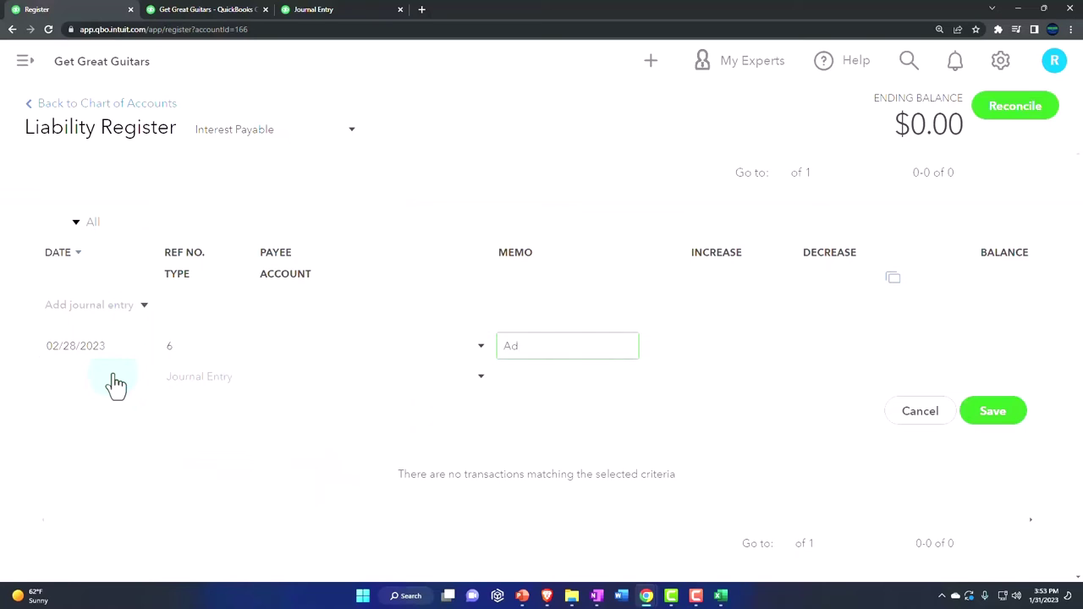
{"action": "key", "text": "BackSpace"}
{"action": "type", "text": "jd"}
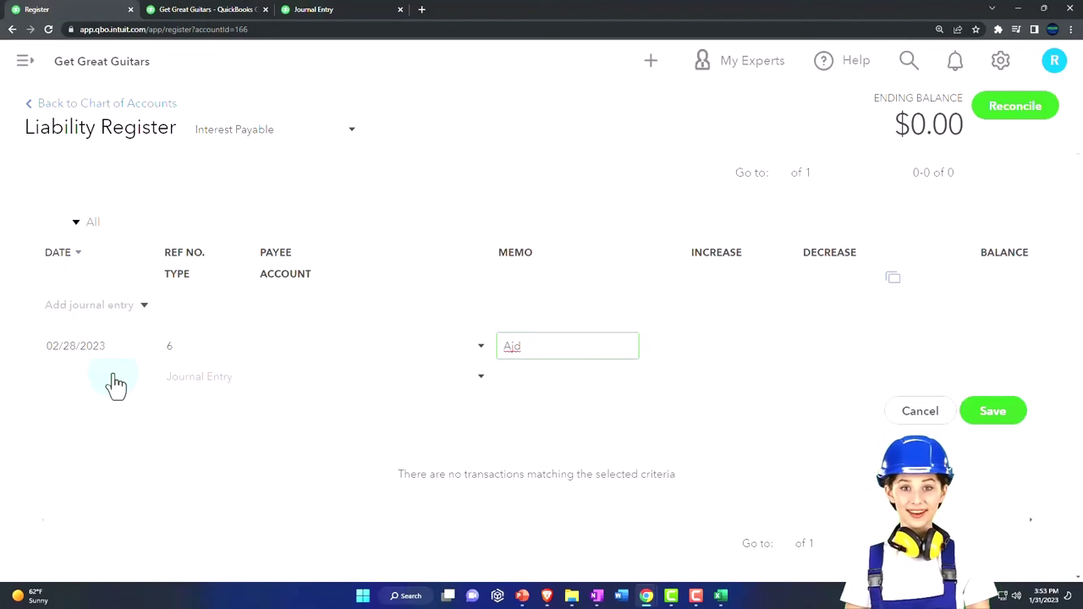
{"action": "key", "text": "BackSpace"}
{"action": "key", "text": "BackSpace"}
{"action": "type", "text": "D"}
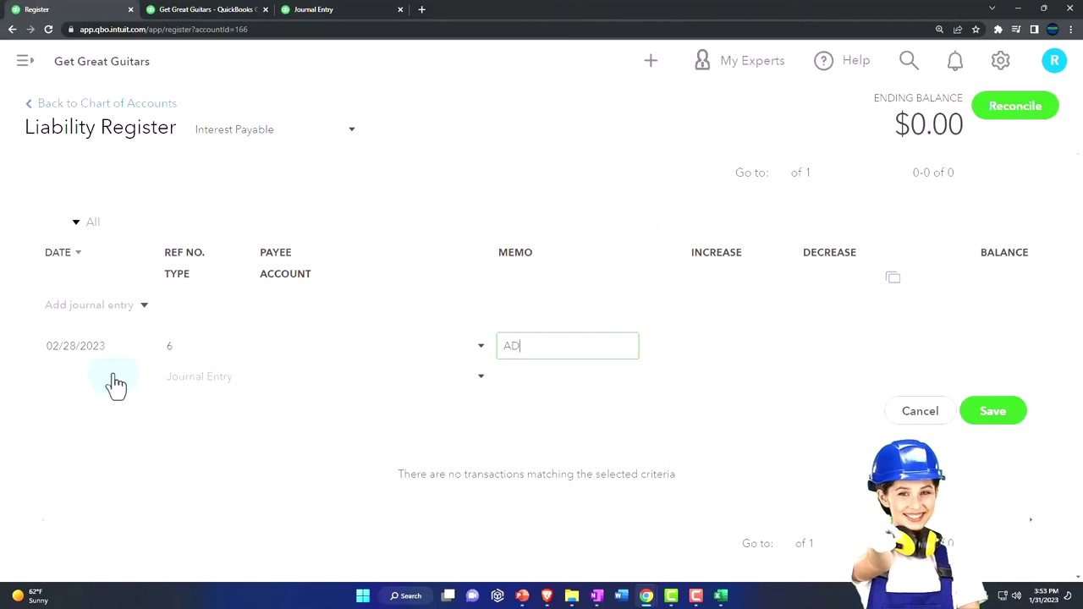
{"action": "type", "text": "J Entry"}
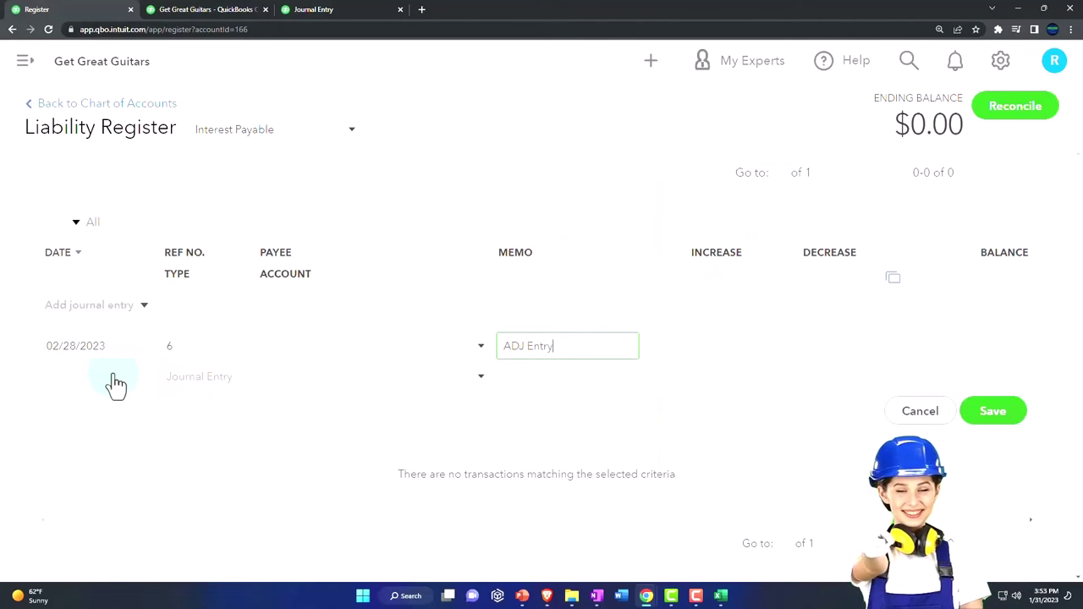
{"action": "key", "text": "Tab"}
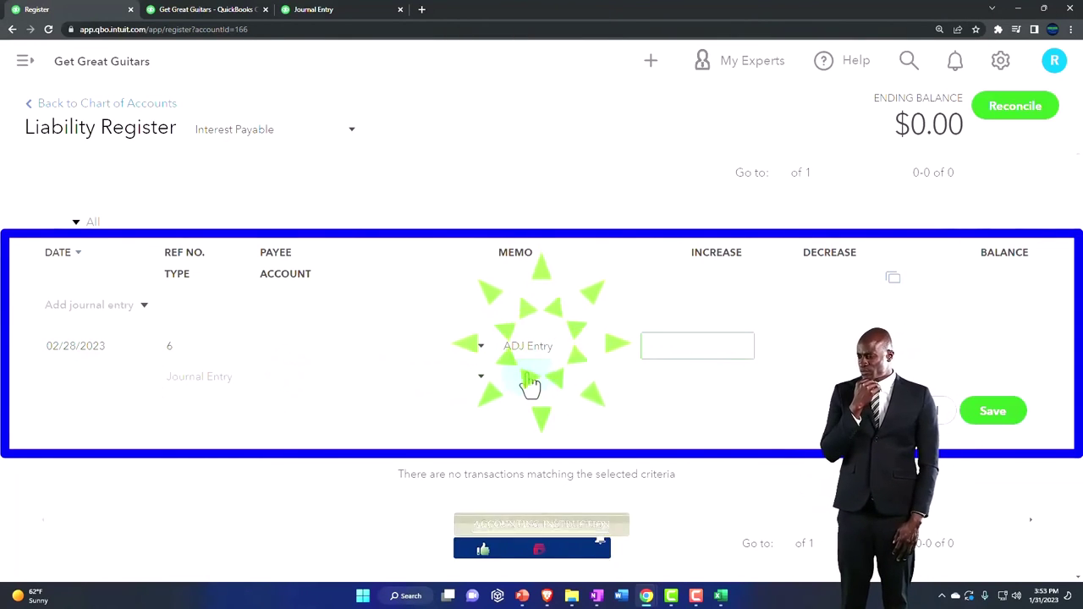
Enter a 72.92 increase offset to Interest Expense and save the entry
{"action": "type", "text": "72.9"}
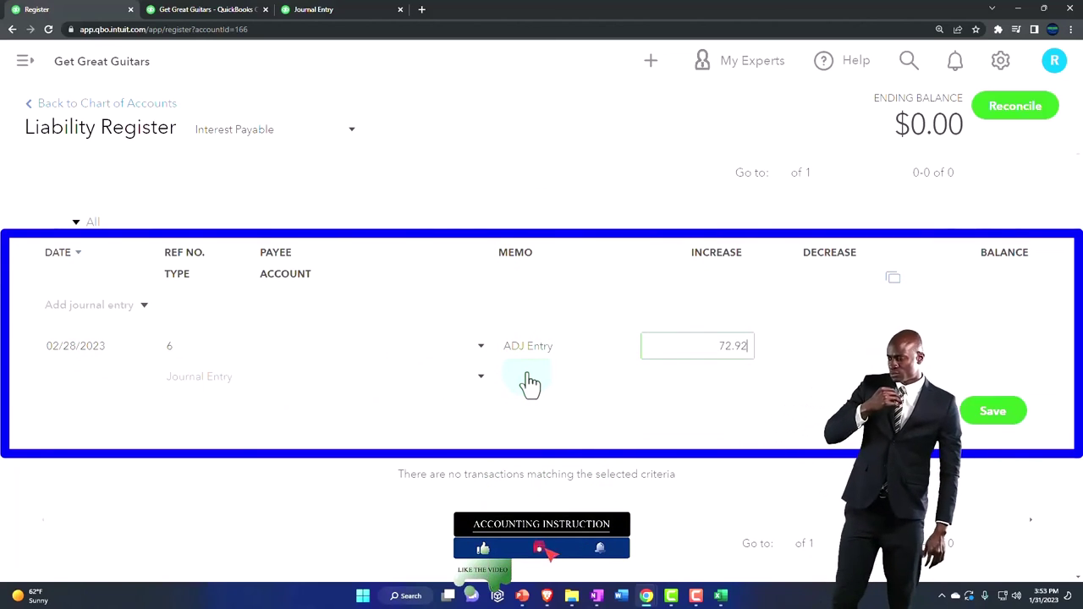
{"action": "type", "text": "2"}
{"action": "key", "text": "Tab"}
{"action": "key", "text": "Tab"}
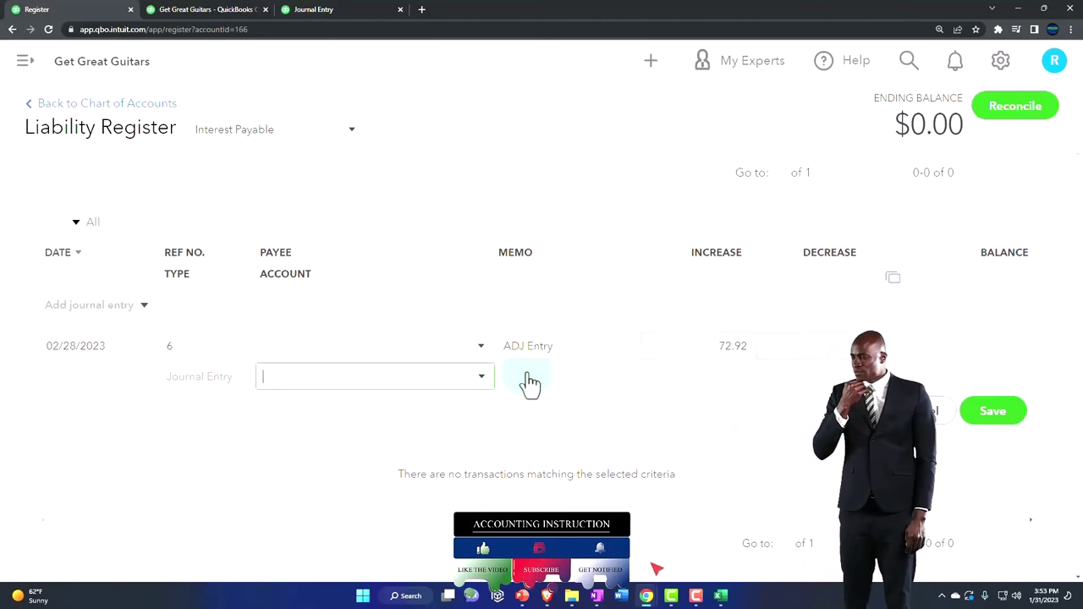
{"action": "type", "text": "intere"}
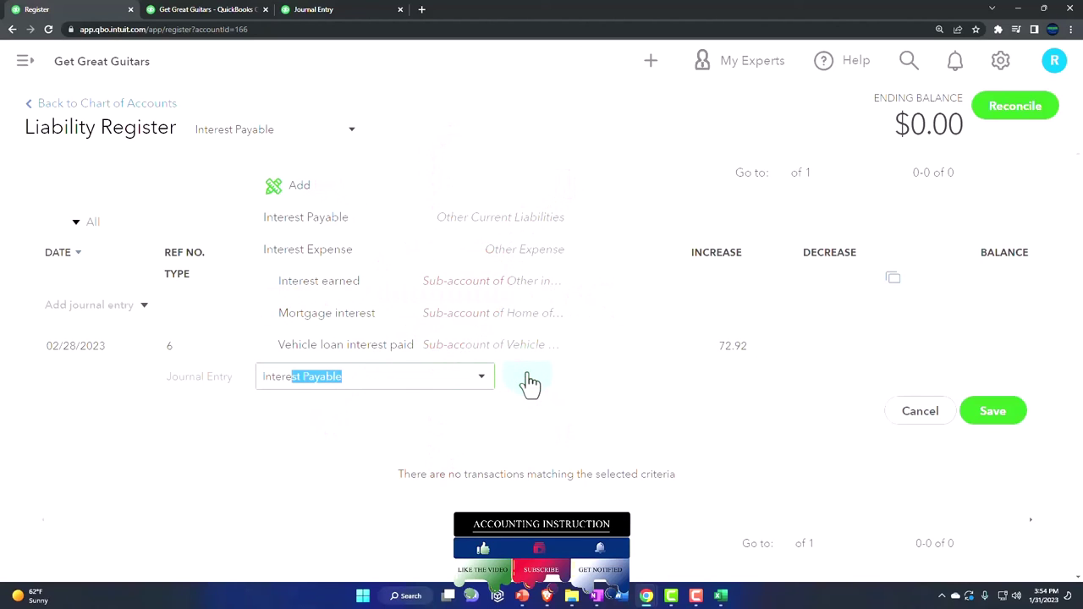
{"action": "left_click", "coordinate": [362, 262]}
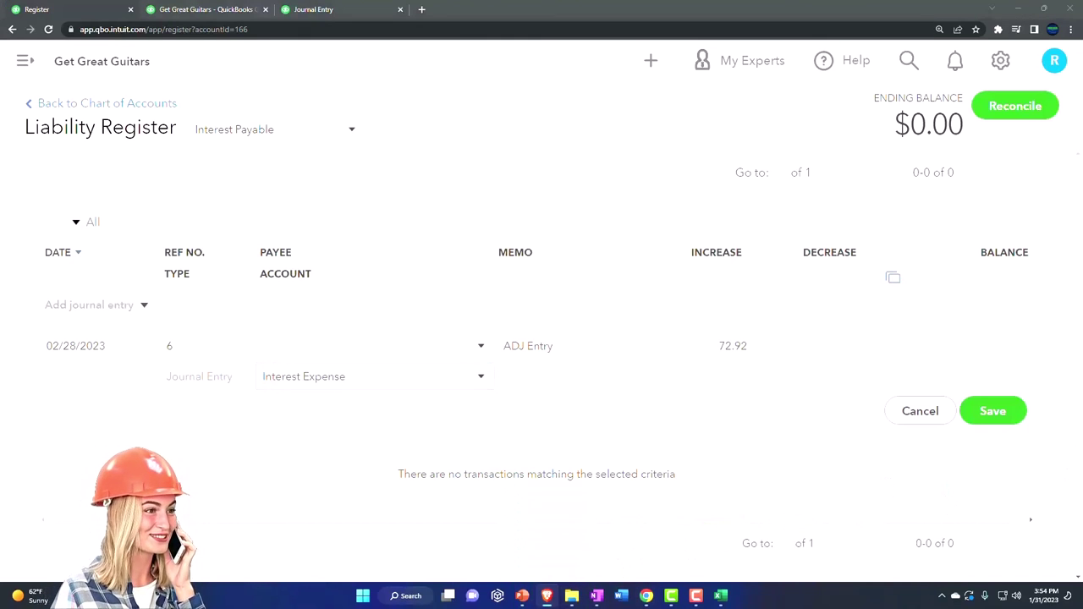
{"action": "left_click", "coordinate": [996, 412]}
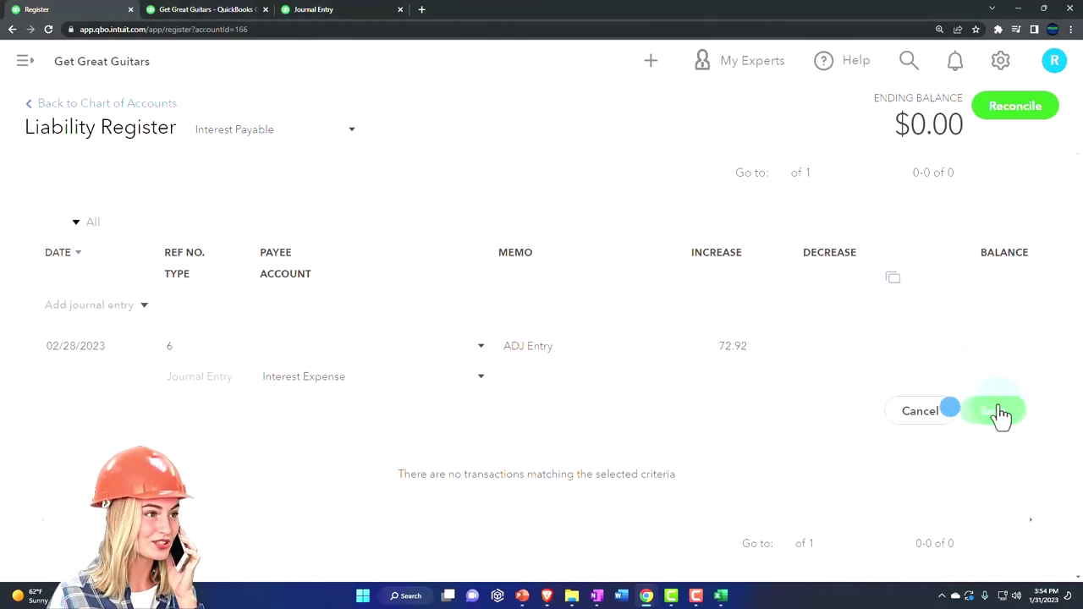